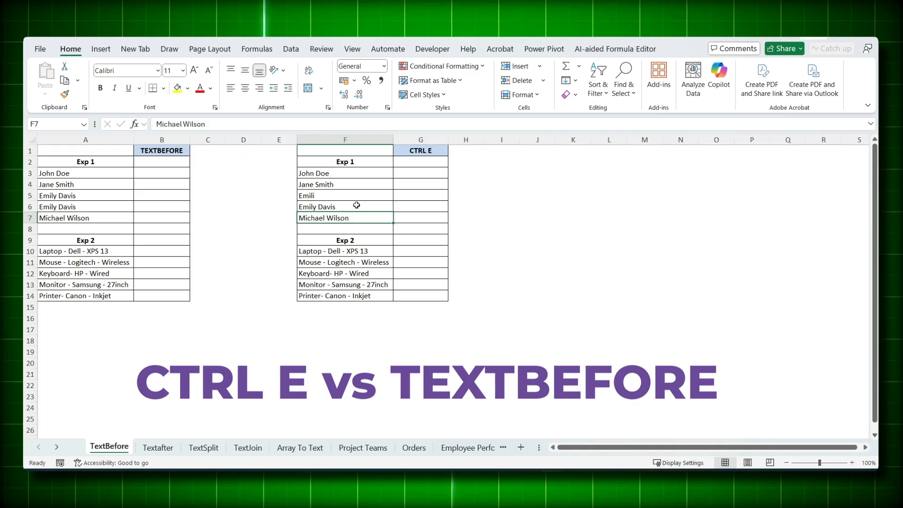
Step: Enter the first name from F3 in G3 and Flash Fill the other first names in column G
{"action": "left_click", "coordinate": [398, 175]}
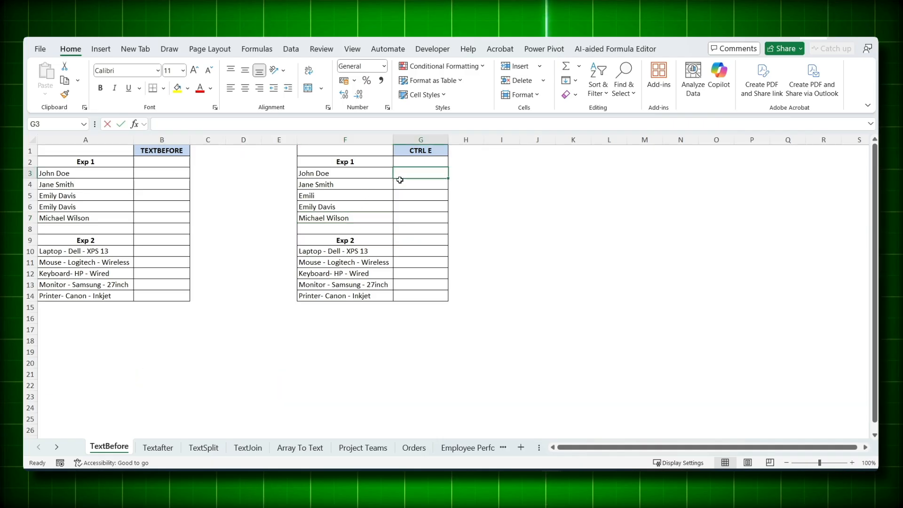
{"action": "type", "text": "John"}
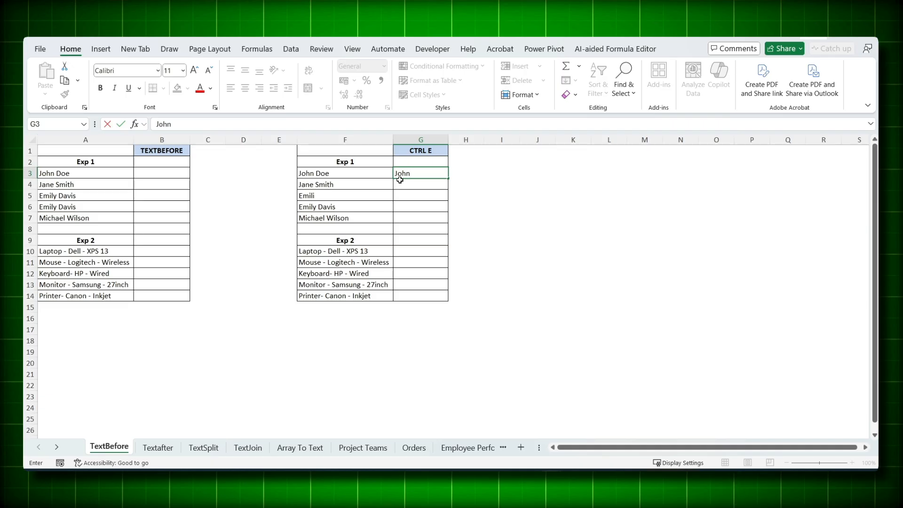
{"action": "key", "text": "Return"}
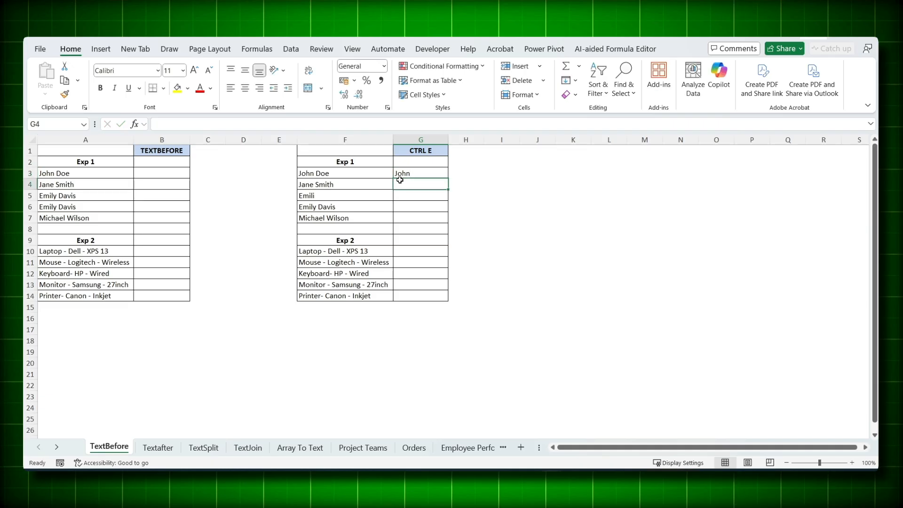
{"action": "key", "text": "ctrl+e"}
{"action": "key", "text": "Down"}
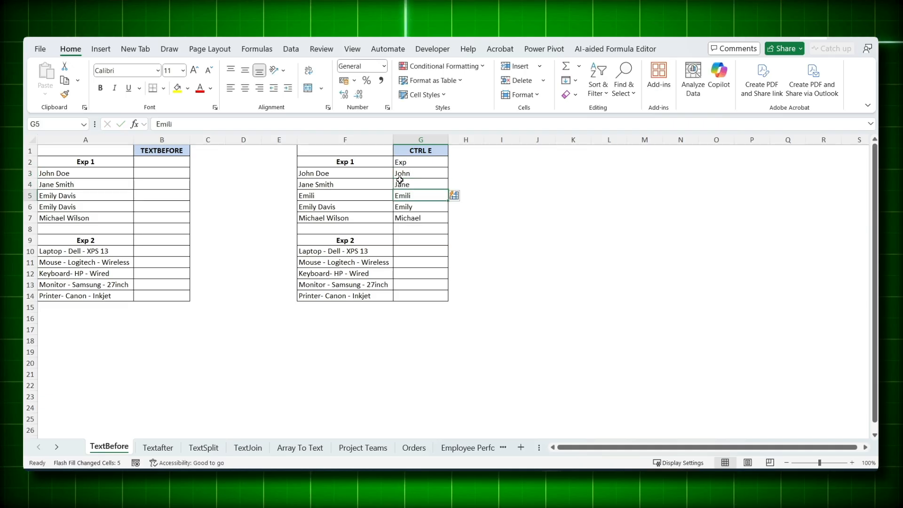
Step: Replace the name in F5 with the same full name as in F3
{"action": "key", "text": "Left"}
{"action": "type", "text": "John Doe"}
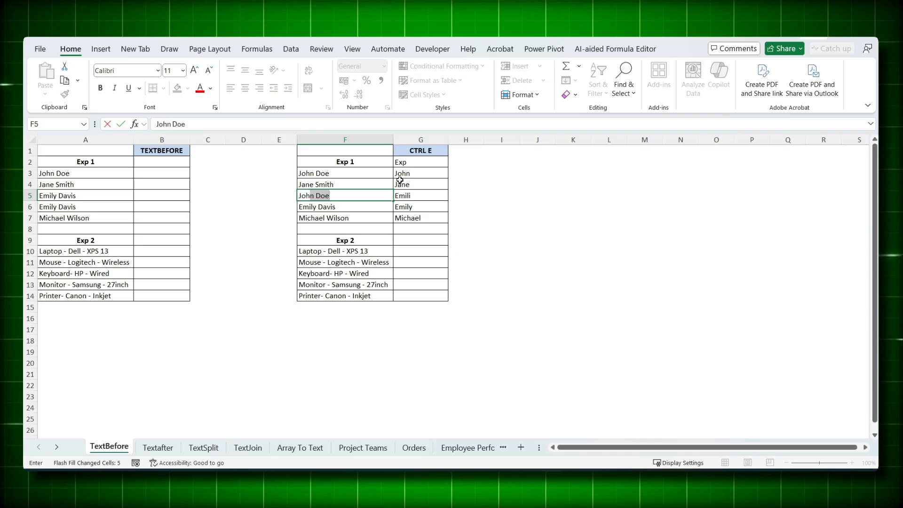
{"action": "key", "text": "Tab"}
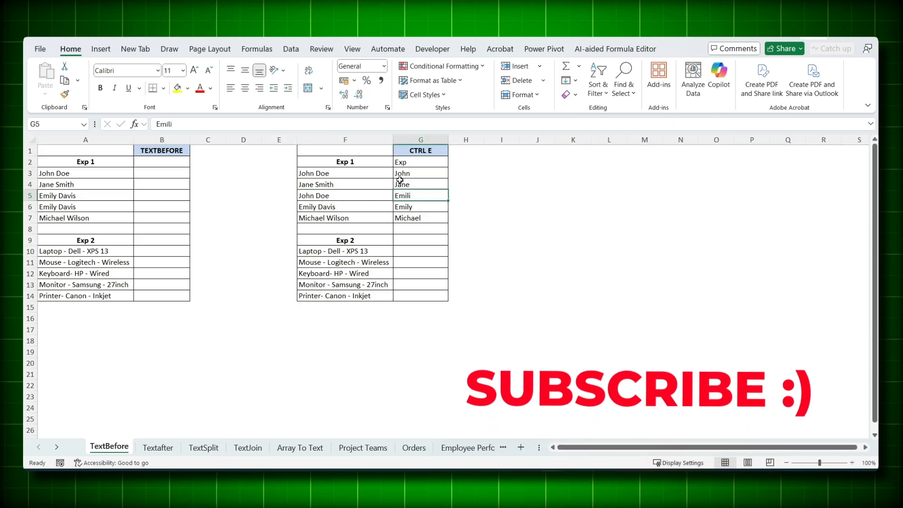
Step: Clear the extracted first names in G4:G7 and Flash Fill them again from G3
{"action": "left_click_drag", "start_coordinate": [400, 184], "coordinate": [400, 223]}
{"action": "key", "text": "Delete"}
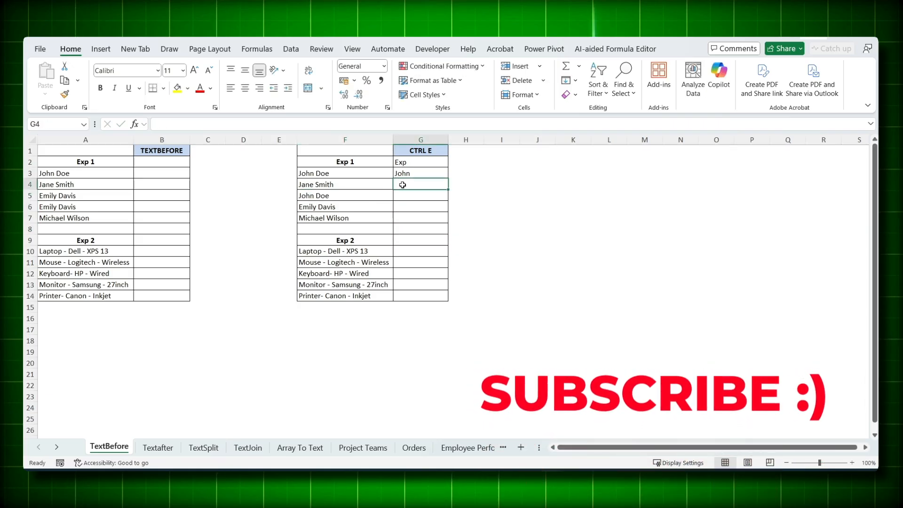
{"action": "key", "text": "ctrl+e"}
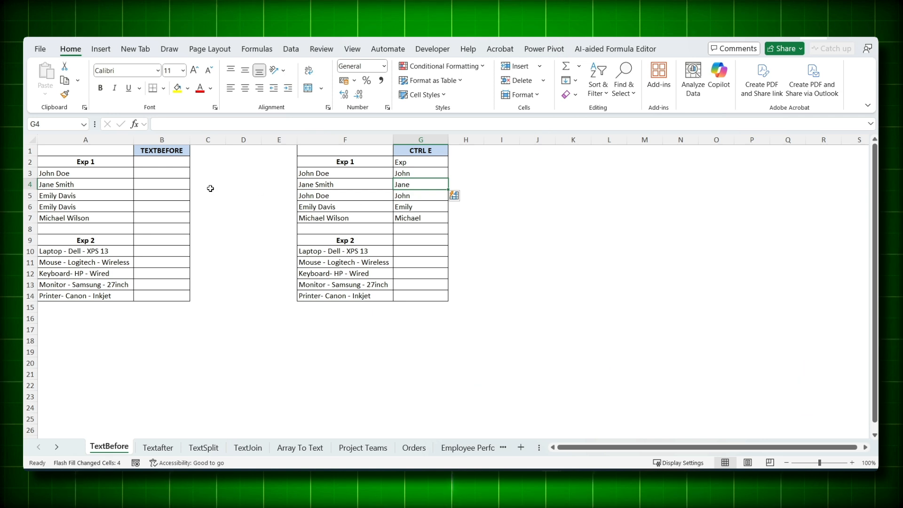
Step: Extract the first names in B3:B7 by entering =TEXTBEFORE(A3," ") in B3 and filling it down
{"action": "left_click", "coordinate": [159, 171]}
{"action": "type", "text": "=te"}
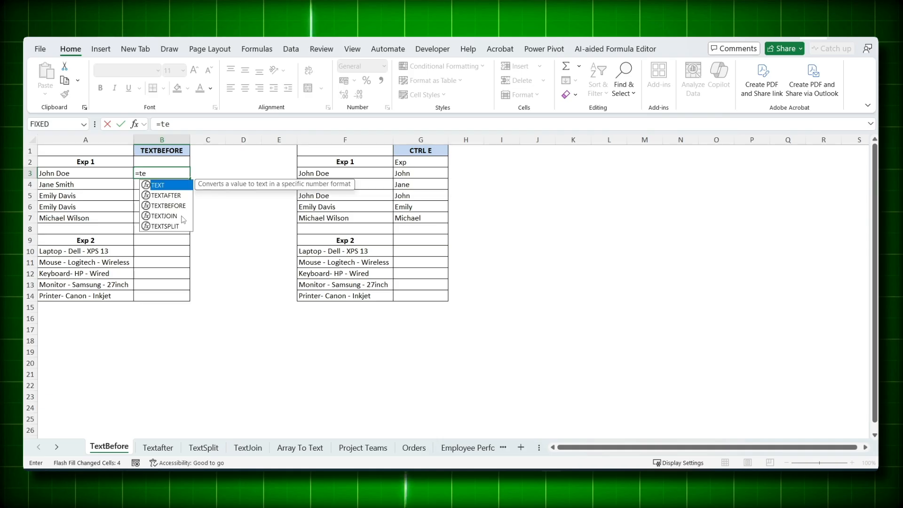
{"action": "type", "text": "xtbe"}
{"action": "key", "text": "Tab"}
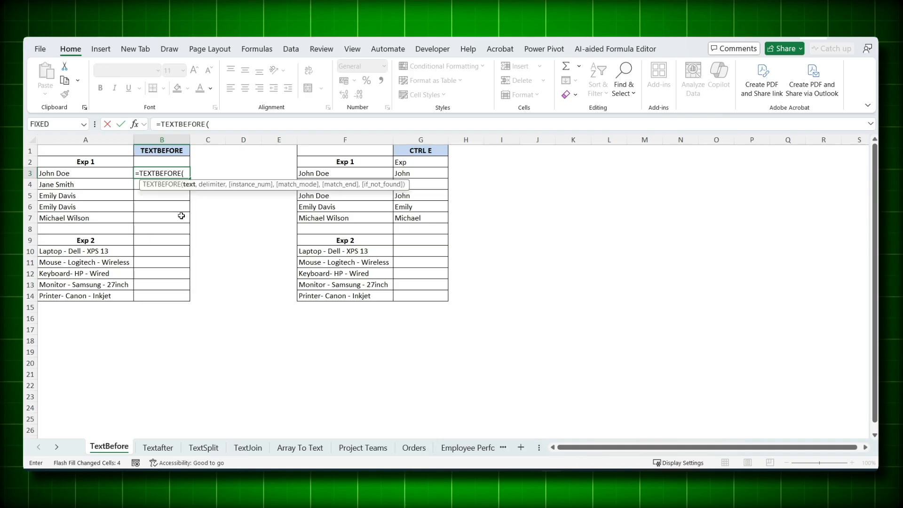
{"action": "left_click", "coordinate": [110, 175]}
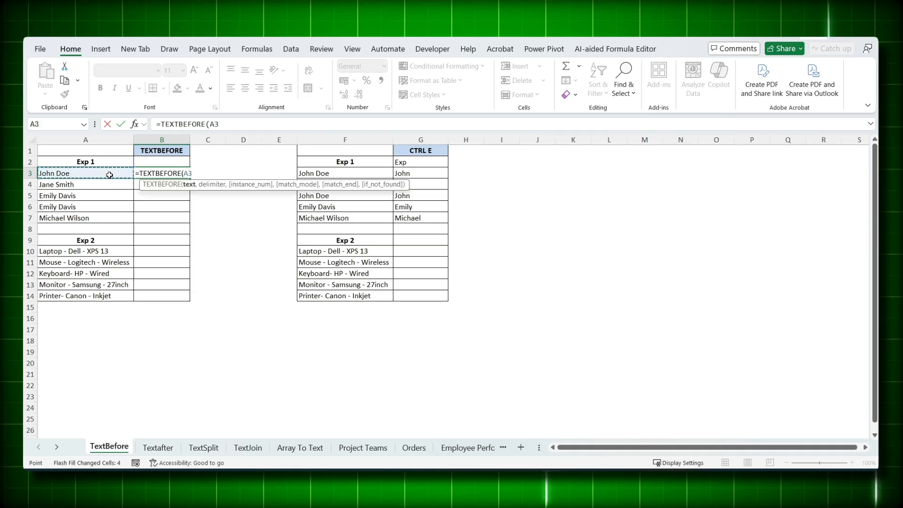
{"action": "type", "text": ","}
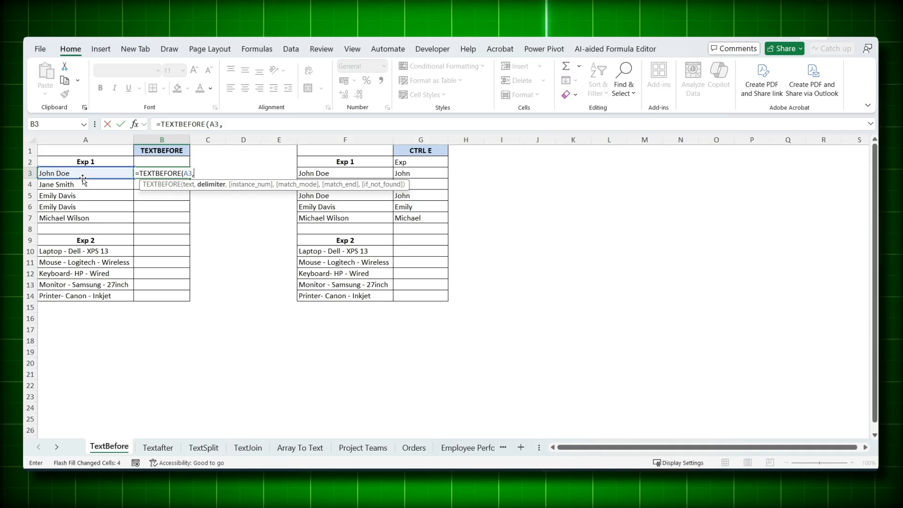
{"action": "type", "text": "\" \")"}
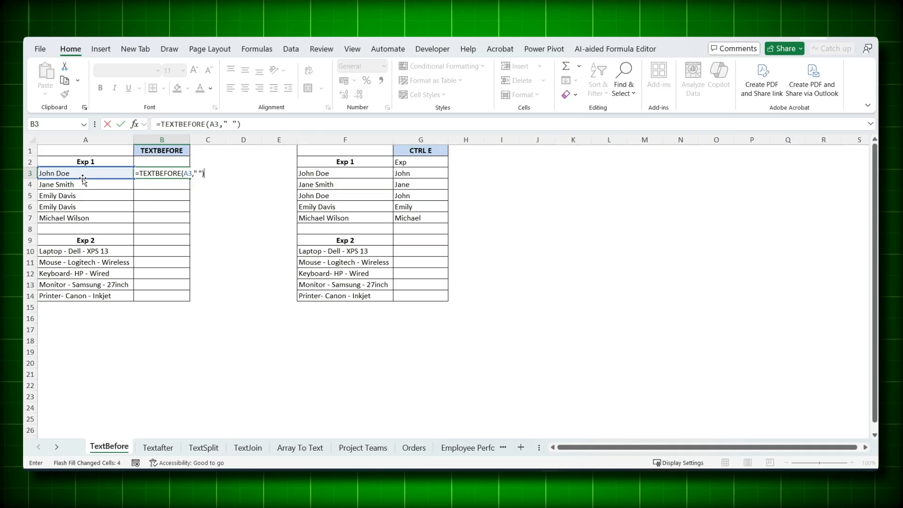
{"action": "key", "text": "Return"}
{"action": "left_click", "coordinate": [151, 173]}
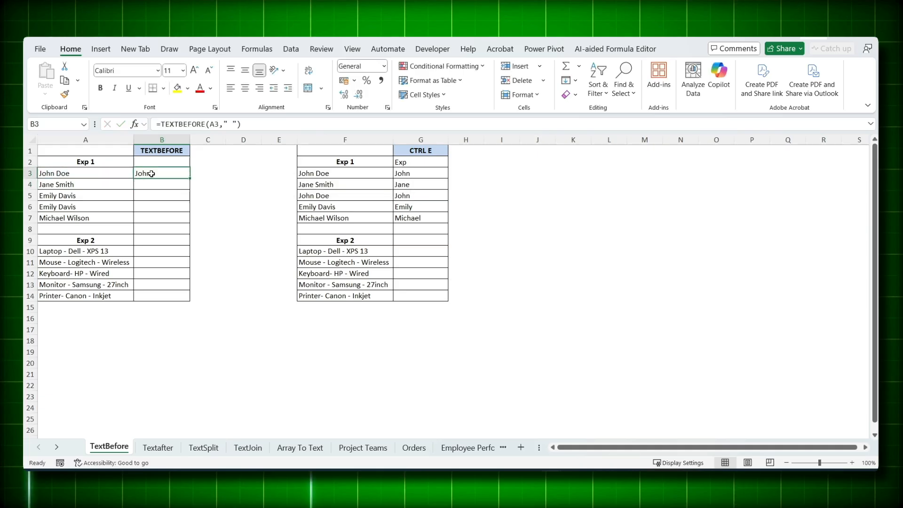
{"action": "double_click", "coordinate": [190, 178]}
Step: Replace the name in A5 with the same full name as in A3
{"action": "left_click", "coordinate": [105, 196]}
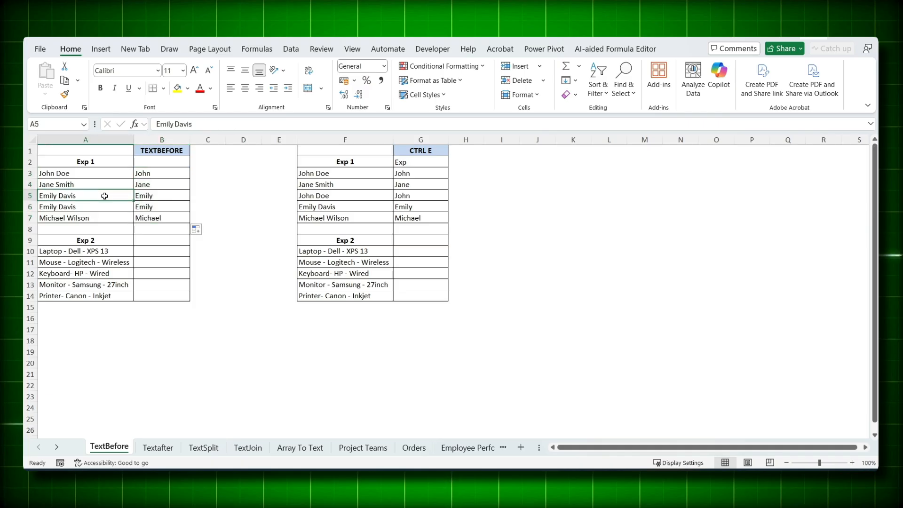
{"action": "type", "text": "John Doe"}
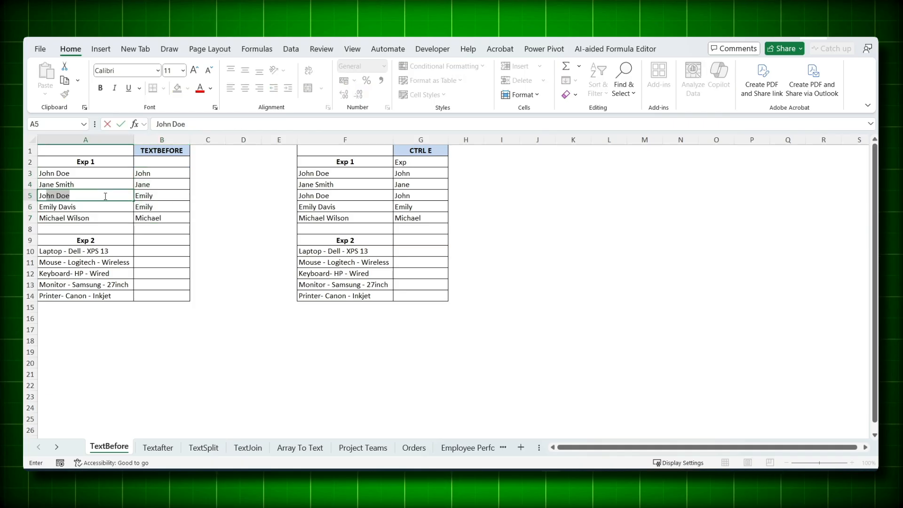
{"action": "key", "text": "Tab"}
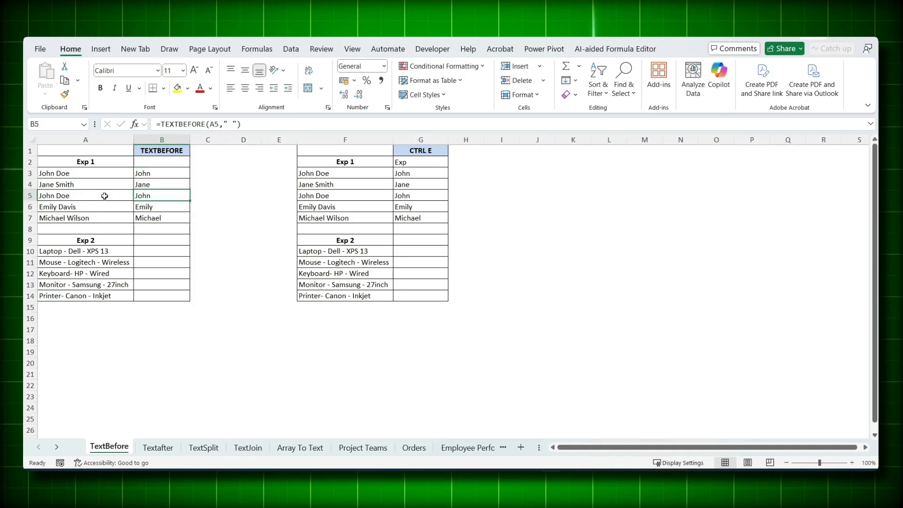
Step: Enter Laptop in G10 and Flash Fill the remaining Exp 2 product names in G11:G14
{"action": "left_click_drag", "start_coordinate": [341, 251], "coordinate": [329, 285]}
{"action": "left_click", "coordinate": [311, 251]}
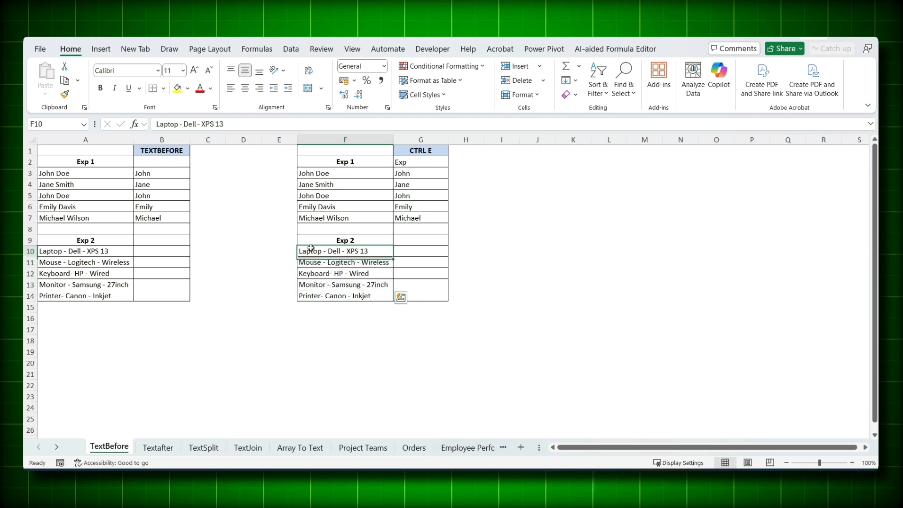
{"action": "left_click", "coordinate": [410, 250]}
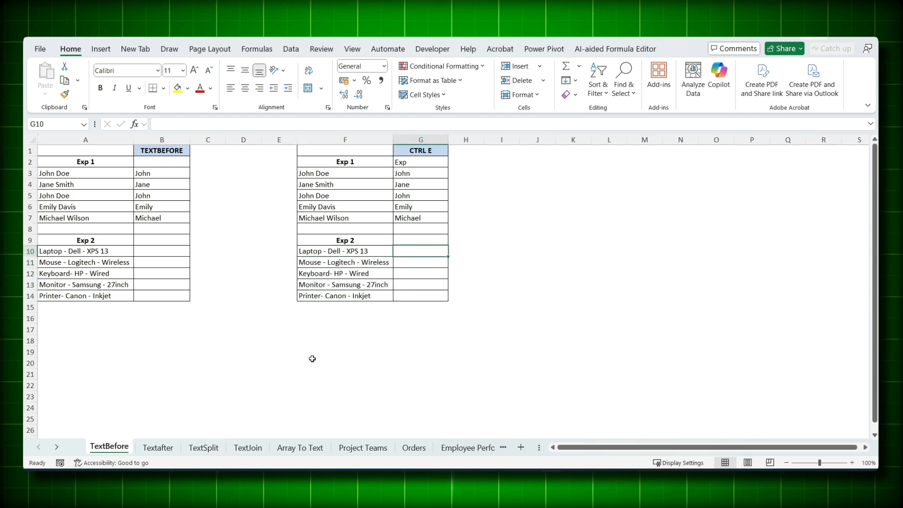
{"action": "type", "text": "Laptop"}
{"action": "key", "text": "Return"}
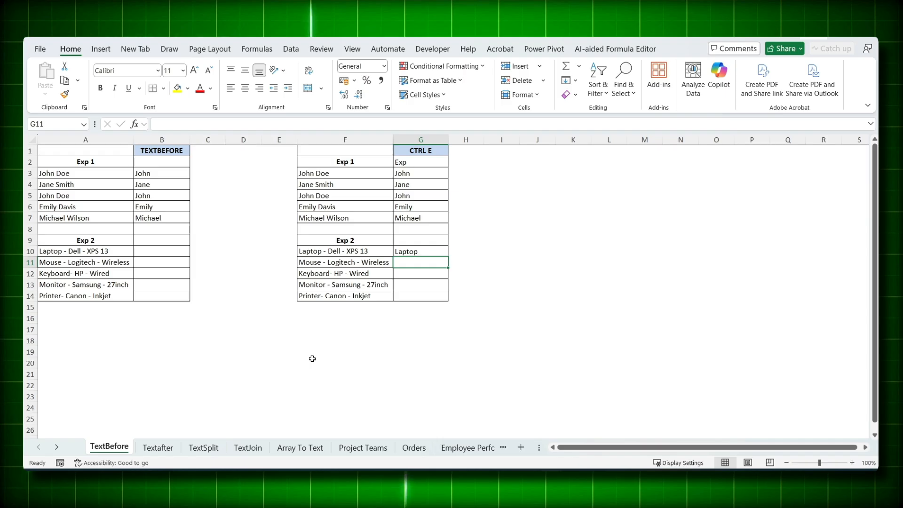
{"action": "key", "text": "ctrl+e"}
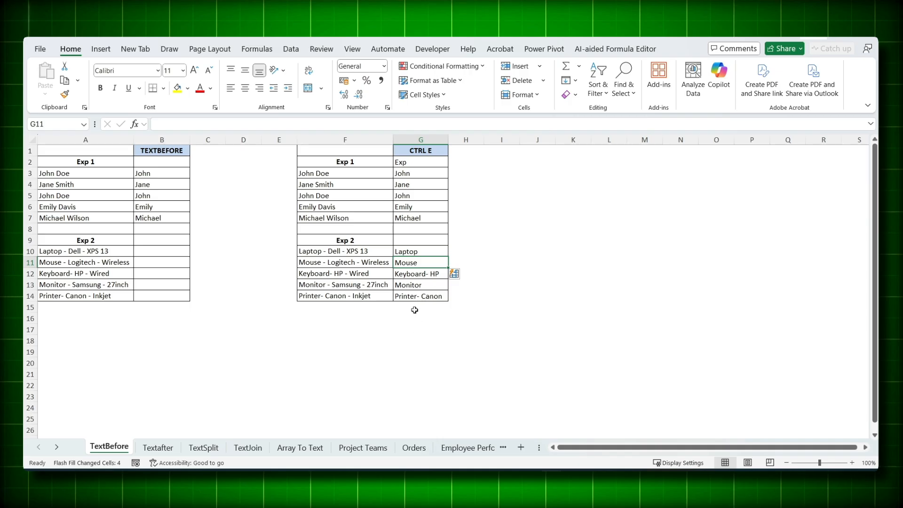
Step: Extract the product names in B10:B14 by entering =TEXTBEFORE(A10,"-") in B10 and filling it down
{"action": "left_click", "coordinate": [159, 252]}
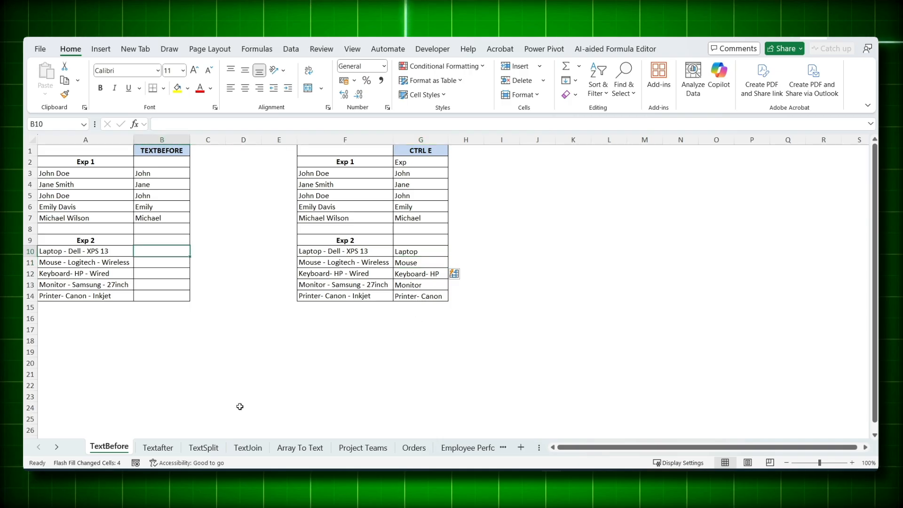
{"action": "type", "text": "=textb"}
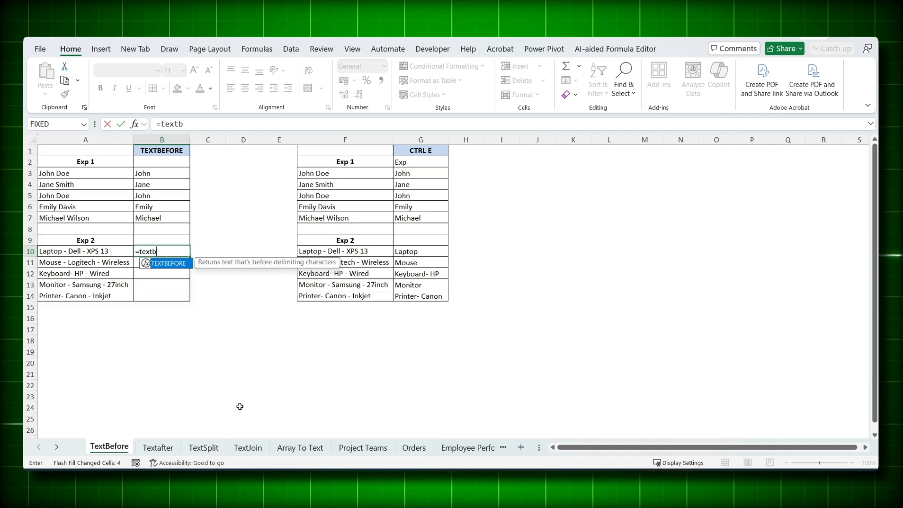
{"action": "key", "text": "Tab"}
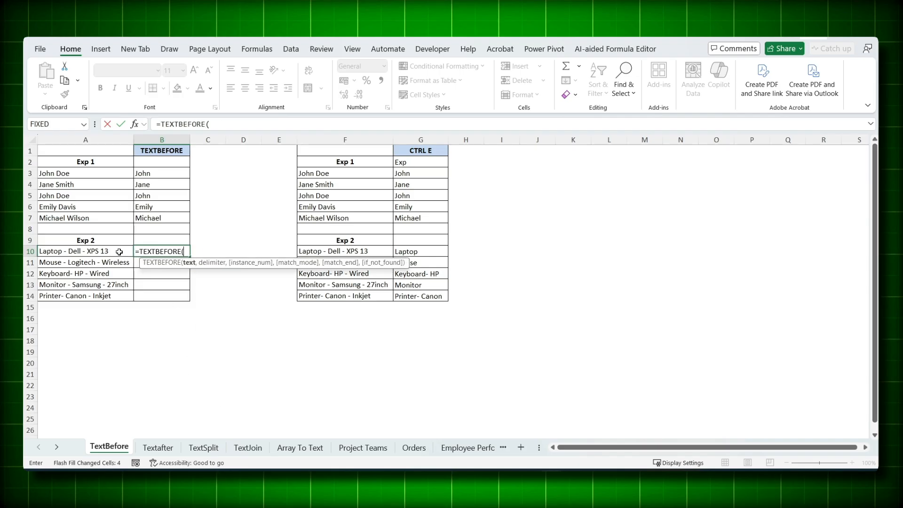
{"action": "left_click", "coordinate": [119, 251]}
{"action": "type", "text": ","}
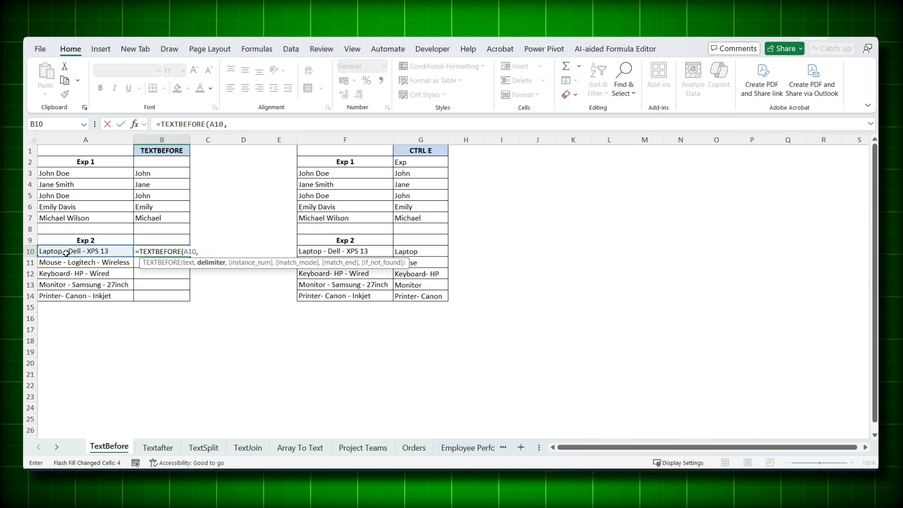
{"action": "type", "text": "\"-\")"}
{"action": "key", "text": "Return"}
{"action": "left_click", "coordinate": [165, 249]}
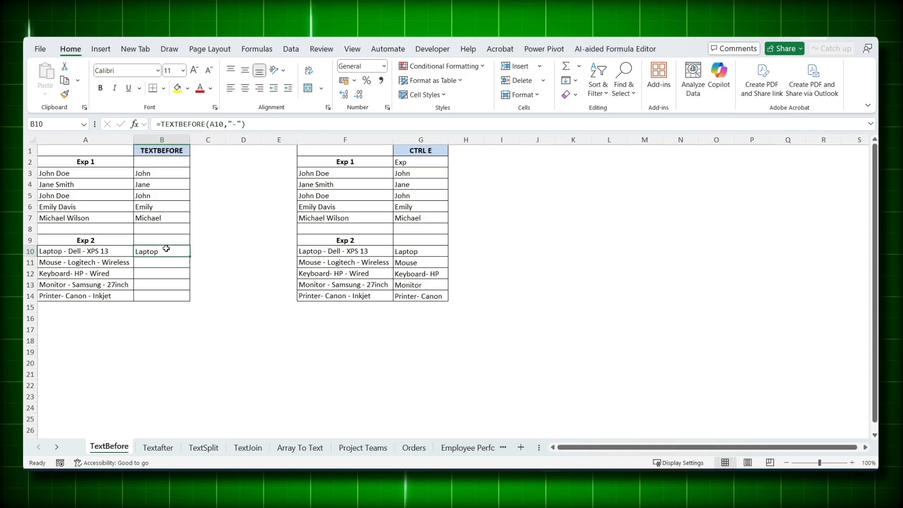
{"action": "double_click", "coordinate": [190, 258]}
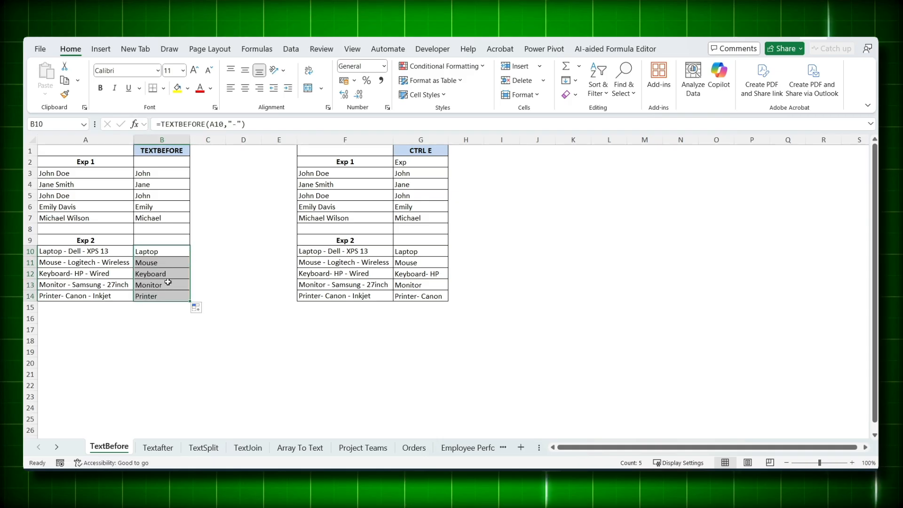
Step: Convert the TEXTBEFORE formulas in B10:B14 to static text by copying them and pasting values in place
{"action": "left_click", "coordinate": [166, 262]}
{"action": "double_click", "coordinate": [174, 262]}
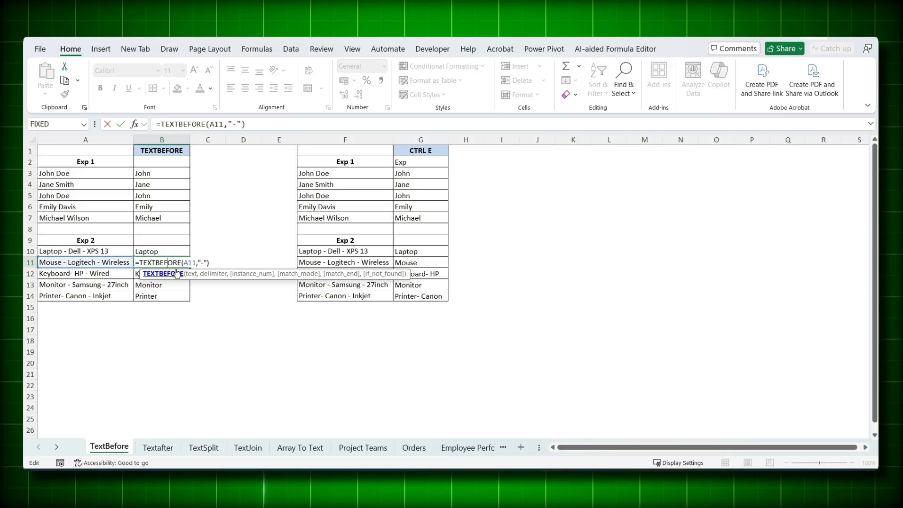
{"action": "key", "text": "Tab"}
{"action": "left_click_drag", "start_coordinate": [172, 252], "coordinate": [173, 295]}
{"action": "key", "text": "ctrl+c"}
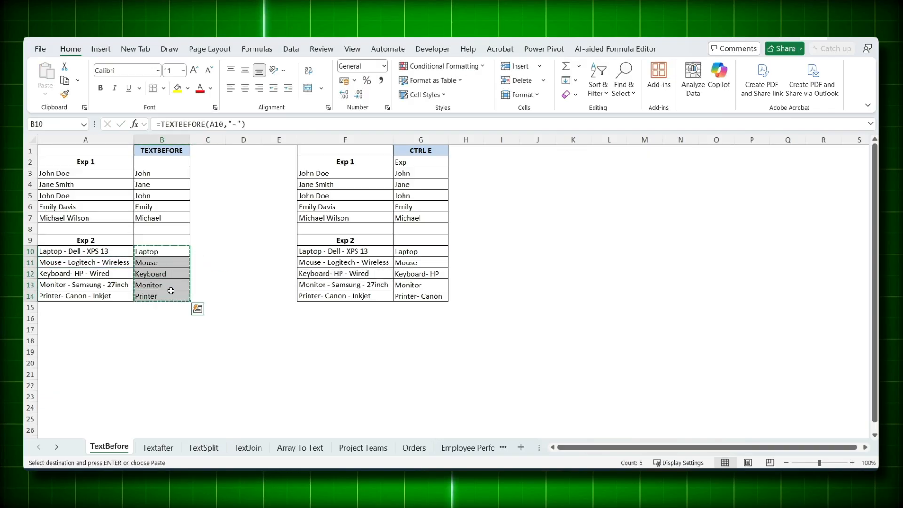
{"action": "right_click", "coordinate": [166, 253]}
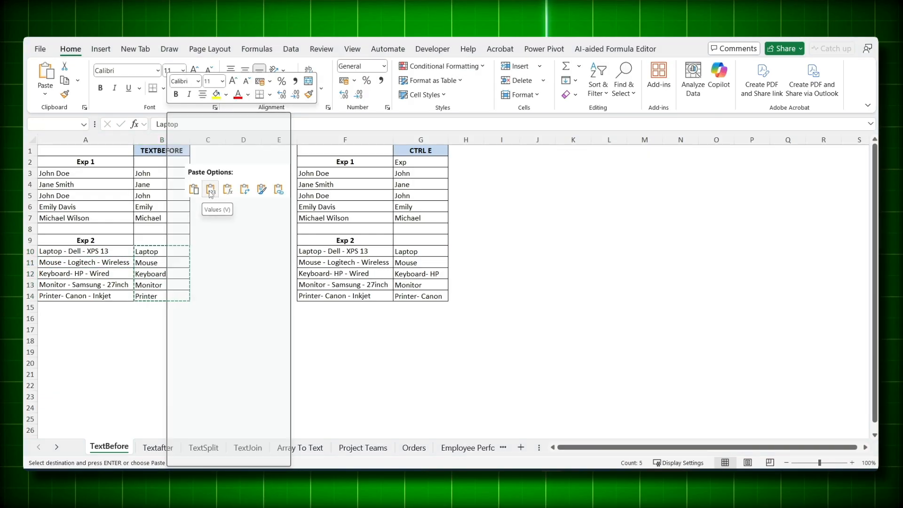
{"action": "left_click", "coordinate": [211, 194]}
Step: Examine the pasted product names in B10:B13 for trailing spaces left before the hyphen delimiter
{"action": "double_click", "coordinate": [165, 253]}
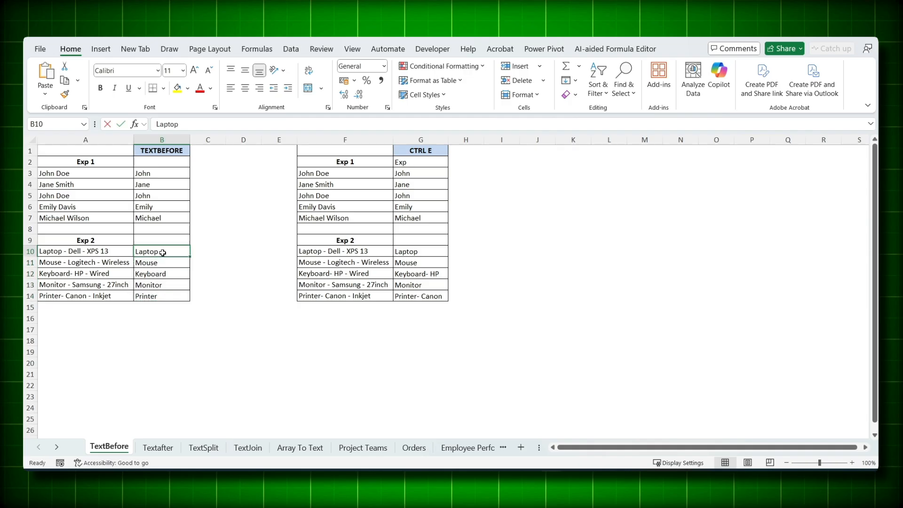
{"action": "double_click", "coordinate": [162, 263]}
{"action": "key", "text": "Tab"}
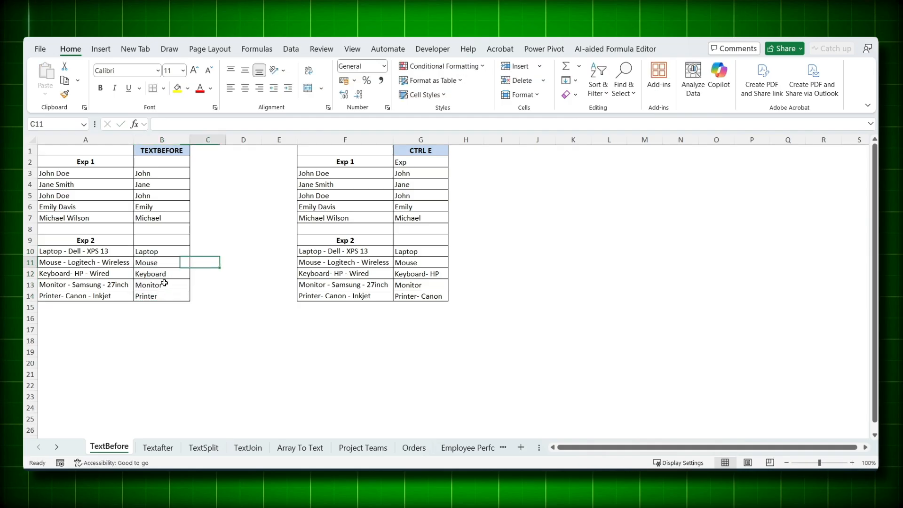
{"action": "double_click", "coordinate": [164, 253]}
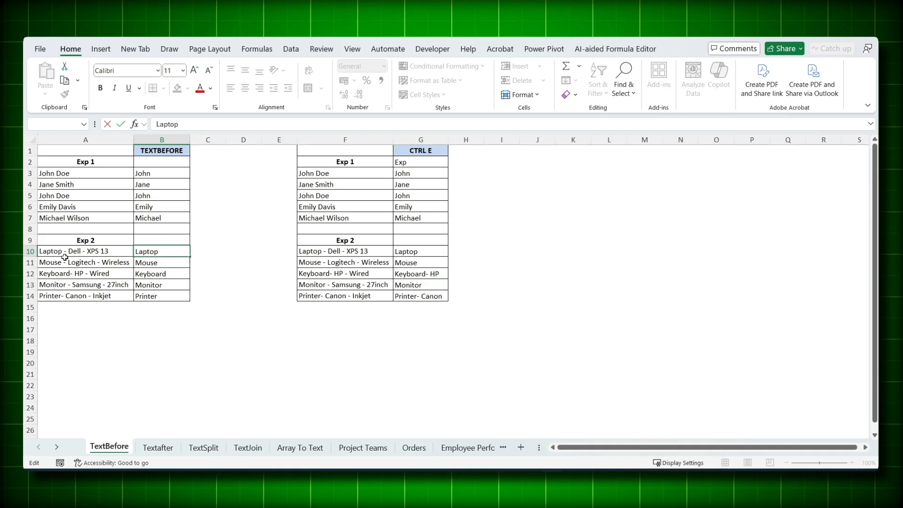
{"action": "double_click", "coordinate": [157, 276]}
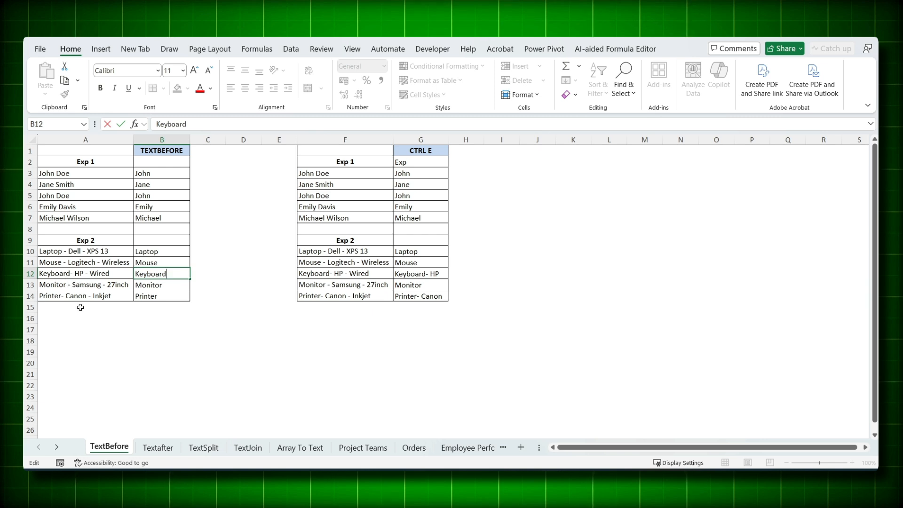
{"action": "key", "text": "Tab"}
{"action": "left_click", "coordinate": [148, 282]}
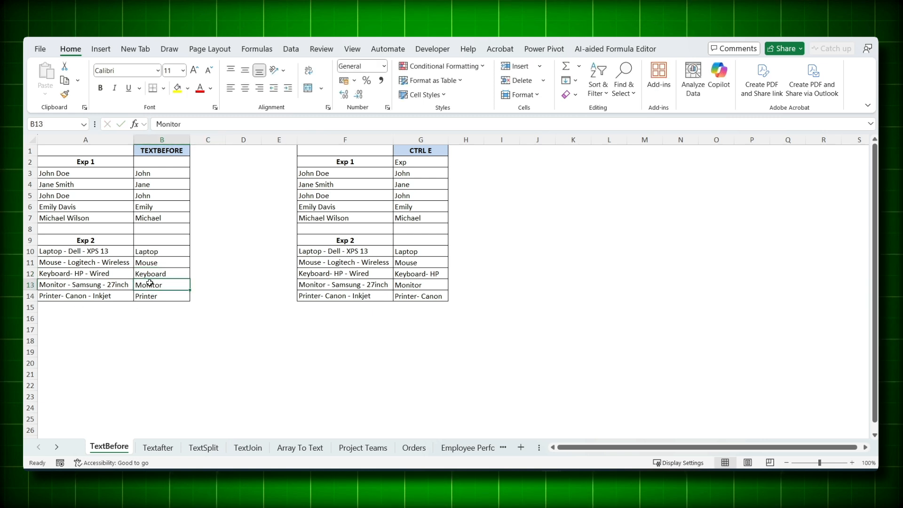
Step: Undo the values-only paste over the product names in B10:B14 to bring back the TEXTBEFORE formulas
{"action": "key", "text": "Up"}
{"action": "key", "text": "Up"}
{"action": "key", "text": "Up"}
{"action": "key", "text": "Down"}
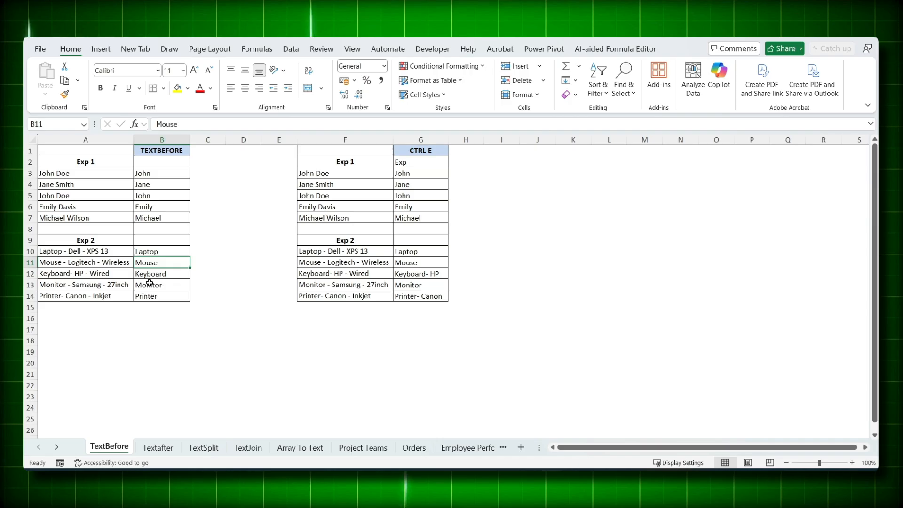
{"action": "key", "text": "Up"}
{"action": "key", "text": "ctrl+shift+Down"}
{"action": "key", "text": "ctrl+c"}
Step: Change the formula in B10 to =TRIM(TEXTBEFORE(A10,"-")) and fill it down to B14
{"action": "double_click", "coordinate": [164, 252]}
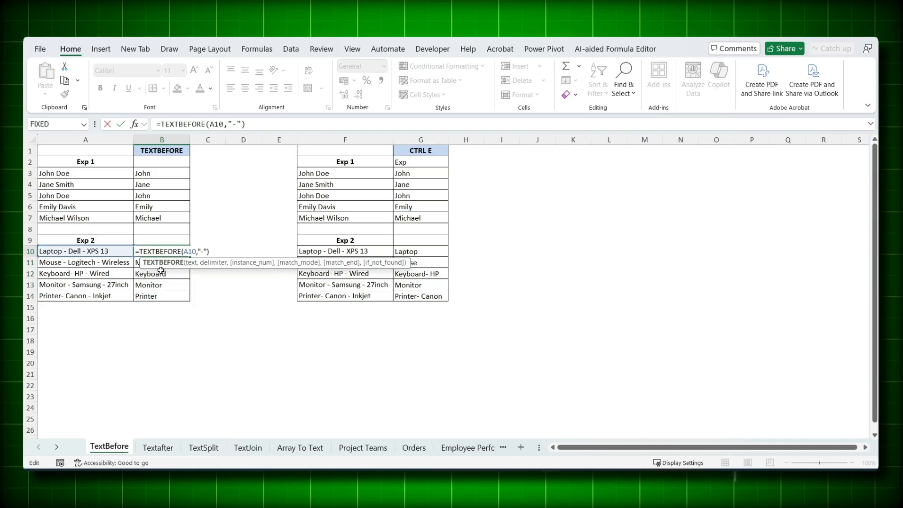
{"action": "left_click", "coordinate": [139, 251]}
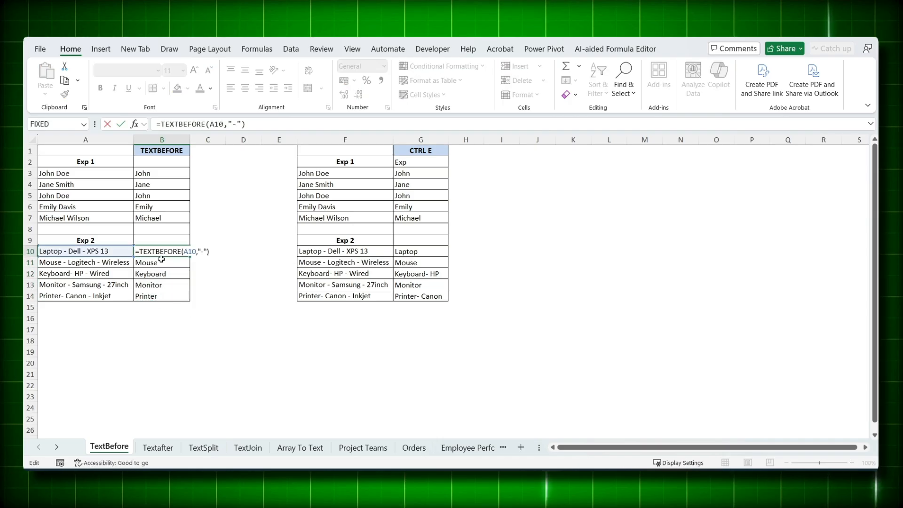
{"action": "type", "text": "TRIM("}
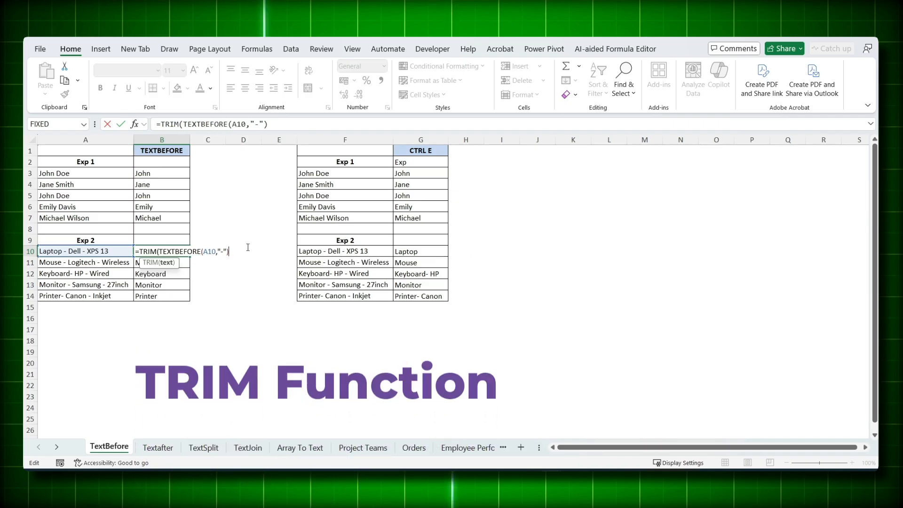
{"action": "key", "text": "Return"}
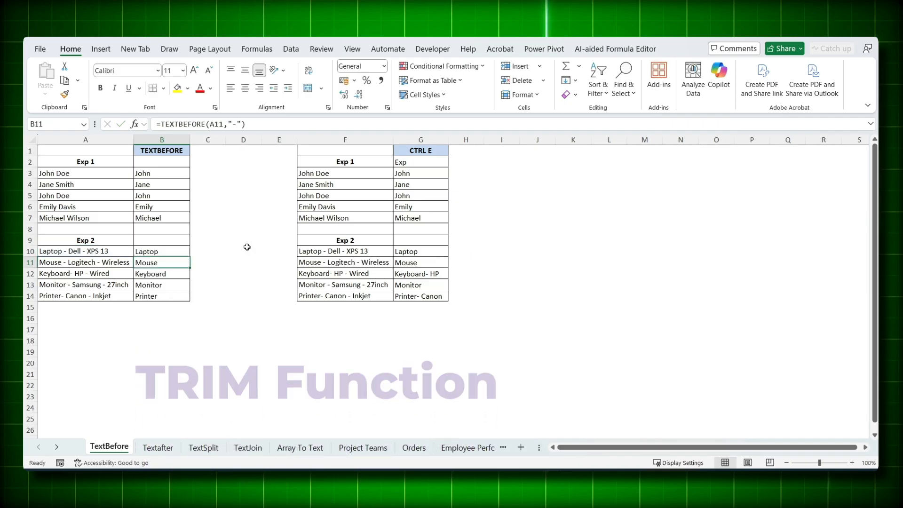
{"action": "left_click", "coordinate": [188, 253]}
{"action": "double_click", "coordinate": [191, 256]}
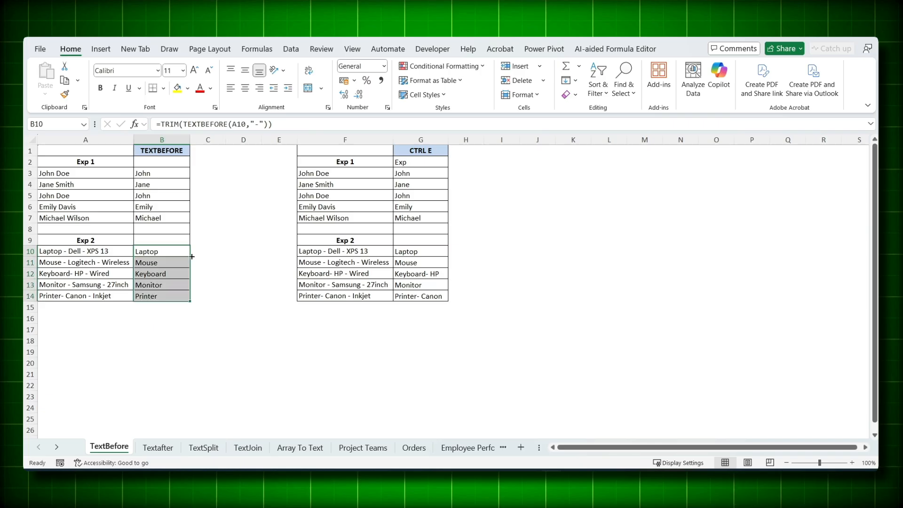
Step: Convert the TRIM formulas in B10:B14 to static values in place and check the text in B10 for a trailing space
{"action": "key", "text": "ctrl+c"}
{"action": "right_click", "coordinate": [177, 263]}
{"action": "left_click", "coordinate": [220, 194]}
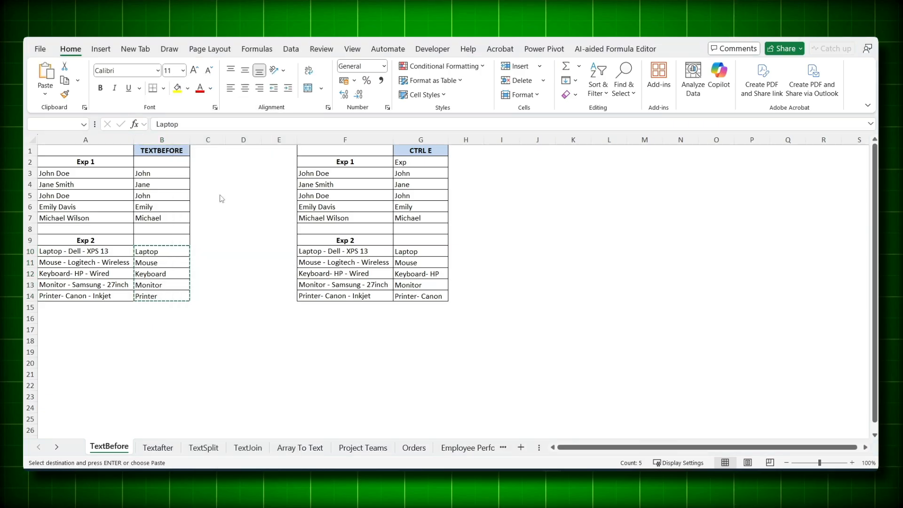
{"action": "double_click", "coordinate": [178, 253]}
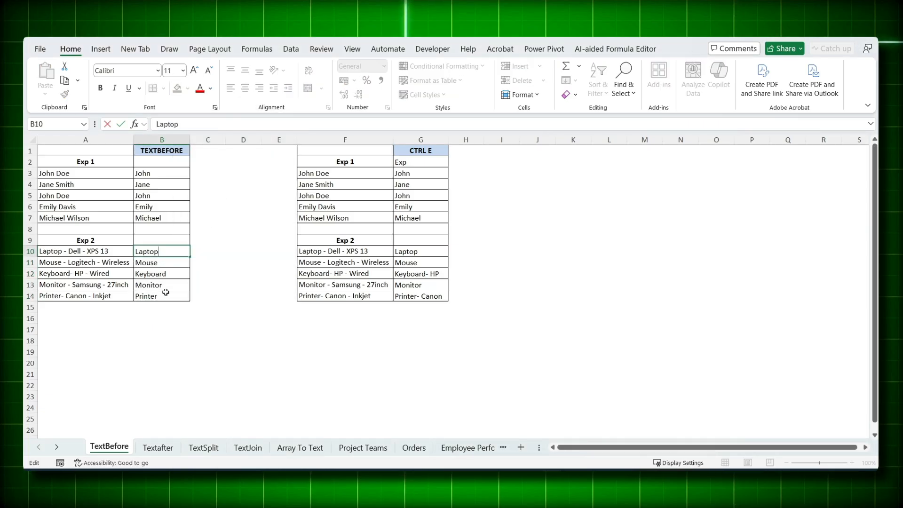
{"action": "key", "text": "Tab"}
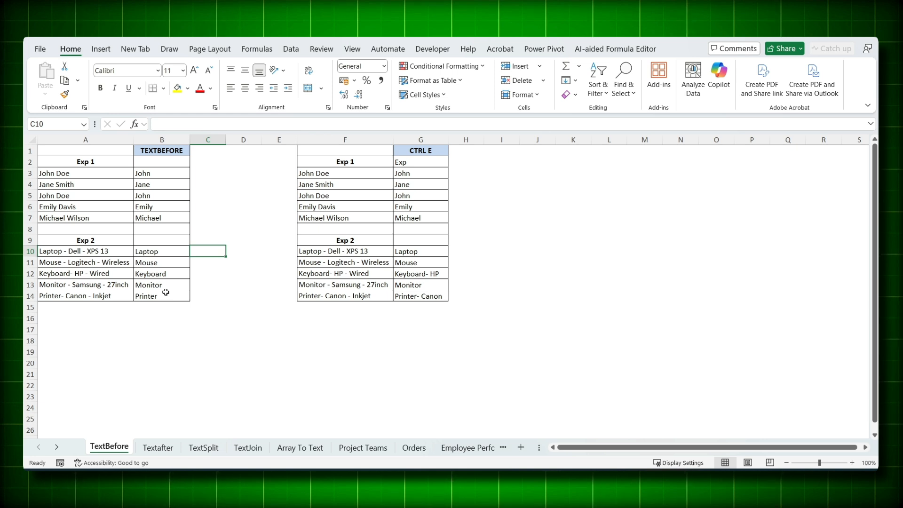
Step: Go to the Textafter sheet, enter the surname from E2 in F2 and Flash Fill F3:F6
{"action": "key", "text": "ctrl+Page_Down"}
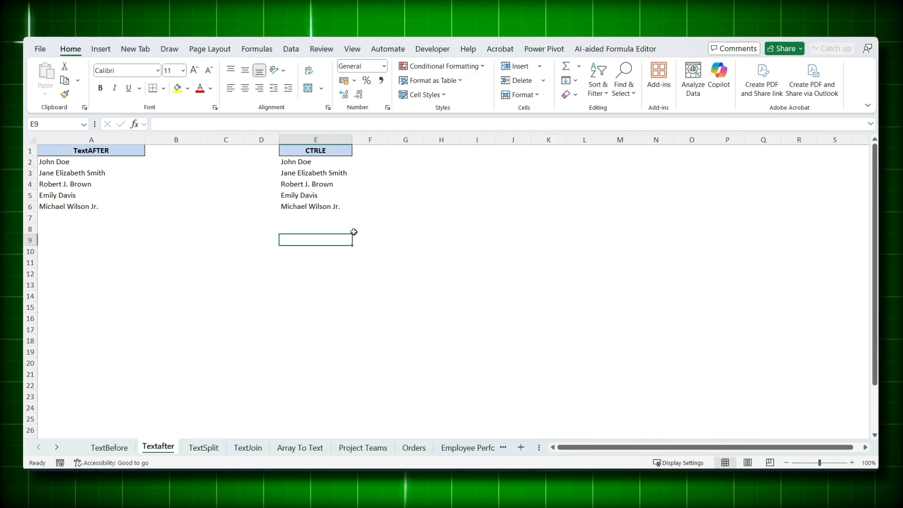
{"action": "left_click", "coordinate": [362, 164]}
{"action": "type", "text": "Doe"}
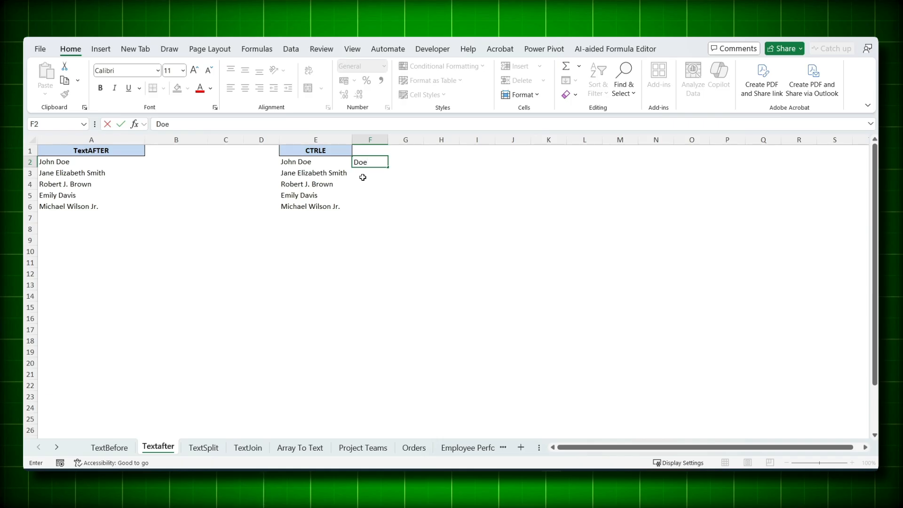
{"action": "key", "text": "Return"}
{"action": "key", "text": "ctrl+e"}
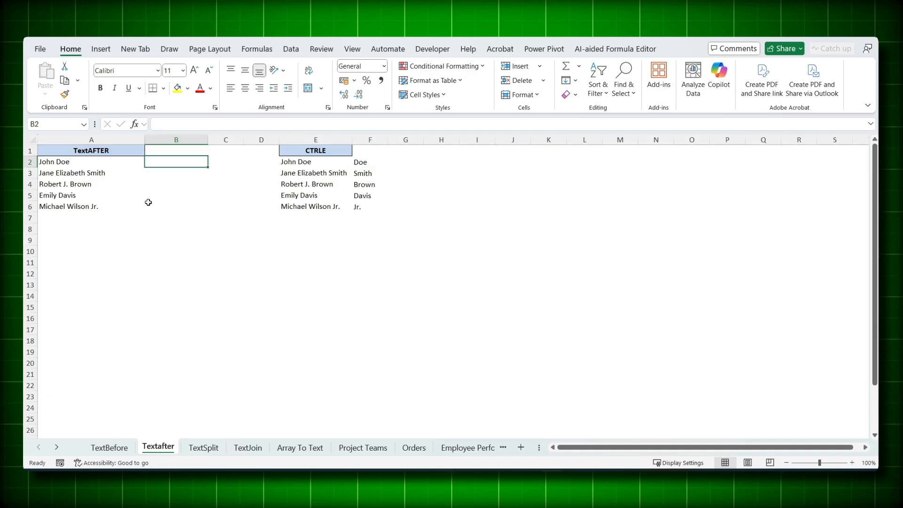
Step: Extract the text after the first space by entering =TEXTAFTER(A2," ") in B2 and filling it down beside the TextAFTER list
{"action": "type", "text": "=texta"}
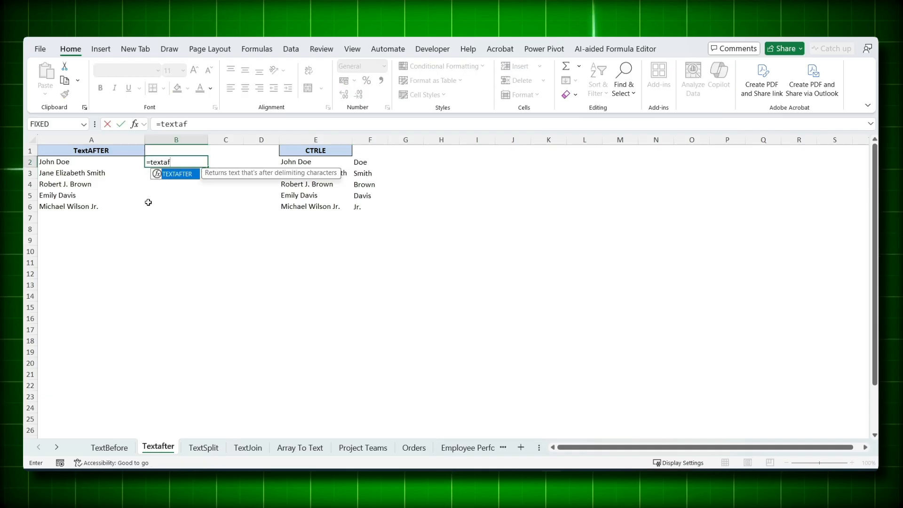
{"action": "type", "text": "f"}
{"action": "key", "text": "Tab"}
{"action": "left_click", "coordinate": [44, 161]}
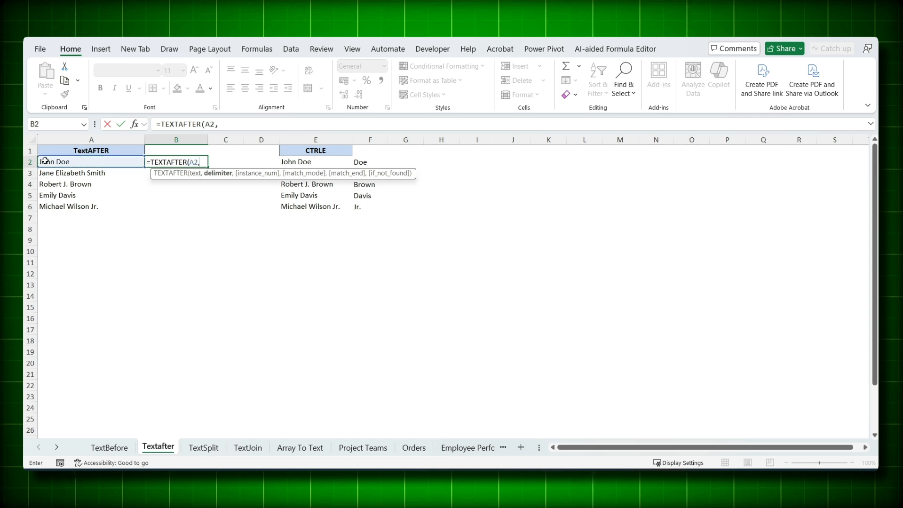
{"action": "type", "text": ","}
{"action": "type", "text": "\" \""}
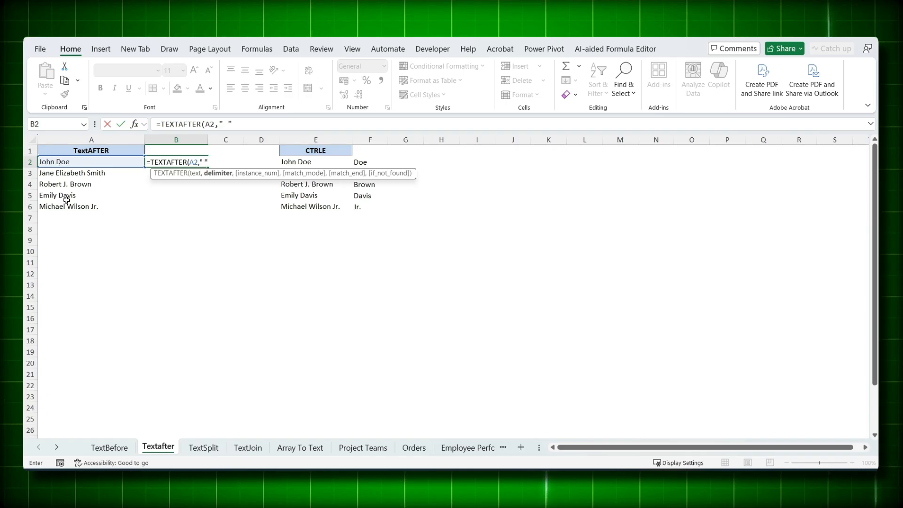
{"action": "type", "text": ")"}
{"action": "key", "text": "Return"}
{"action": "left_click", "coordinate": [155, 163]}
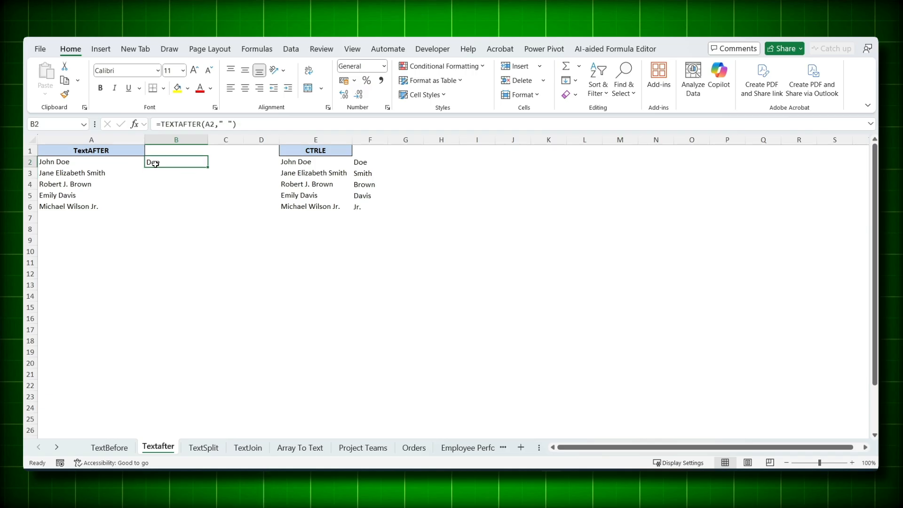
{"action": "double_click", "coordinate": [206, 169]}
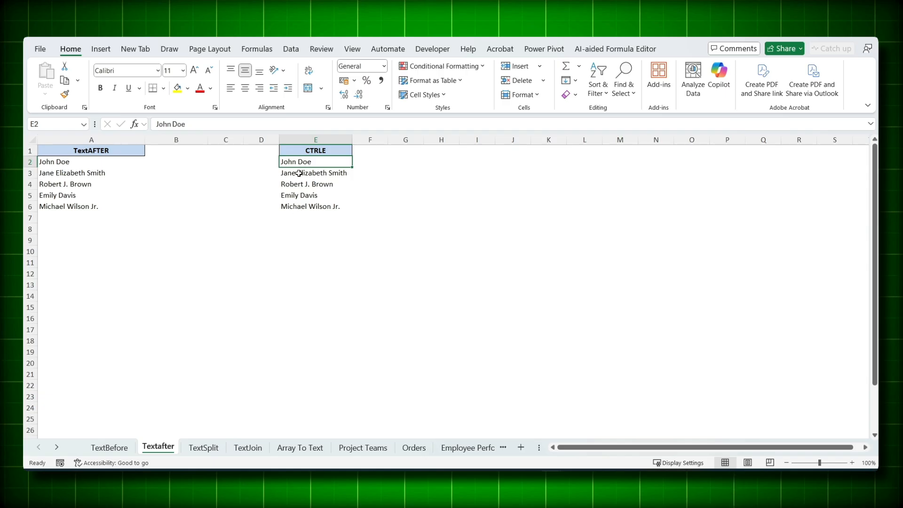
Step: Enter the first surname of the CTRLE list in F2 again and Flash Fill the remaining surnames in F3:F6
{"action": "left_click", "coordinate": [368, 162]}
{"action": "type", "text": "Doe"}
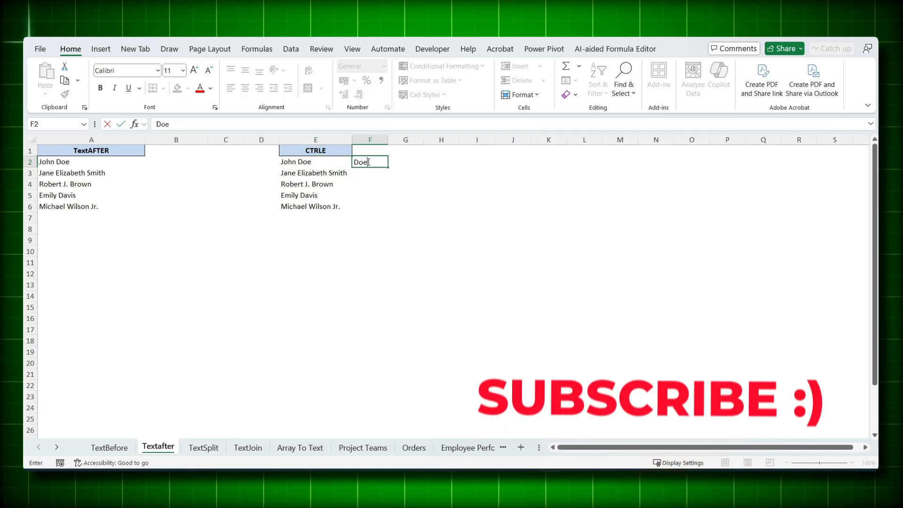
{"action": "key", "text": "Return"}
{"action": "type", "text": "Smith"}
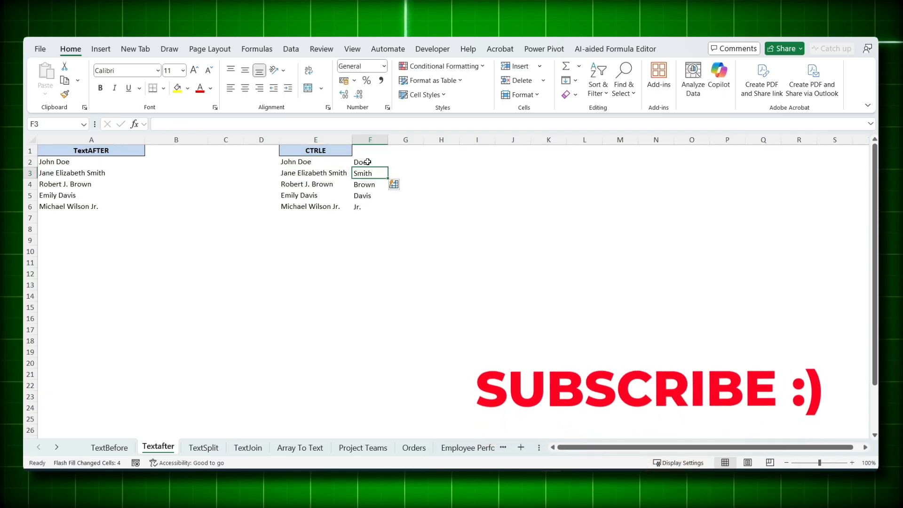
{"action": "key", "text": "Return"}
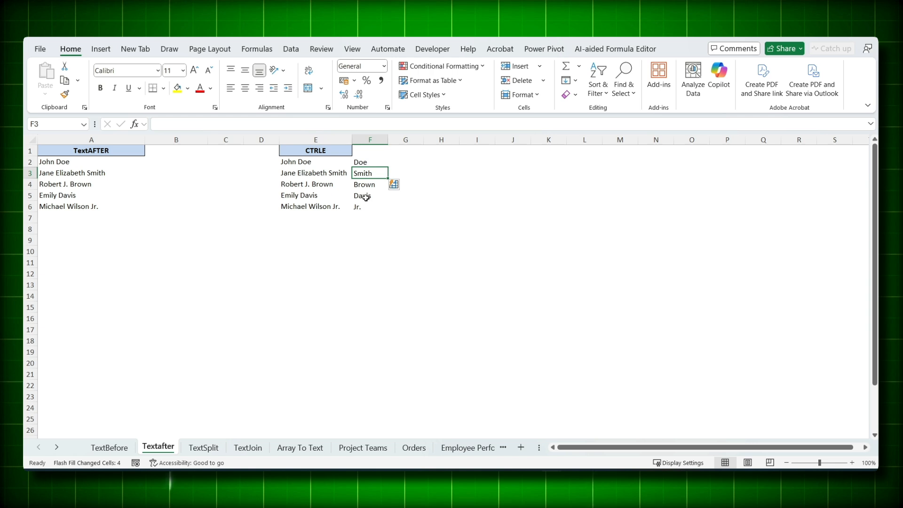
Step: Enter =TEXTAFTER(A2," ") in B2 and fill the formula down for the remaining names in column A
{"action": "left_click", "coordinate": [176, 162]}
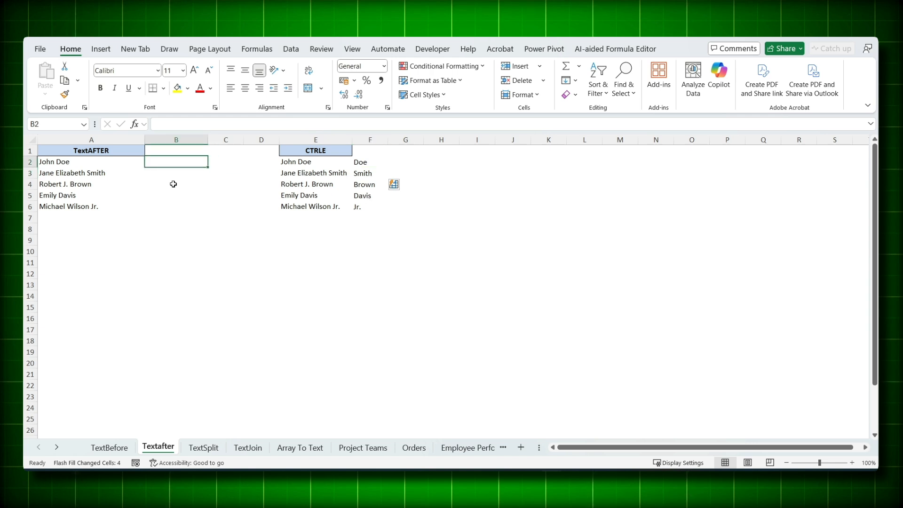
{"action": "type", "text": "=textaf"}
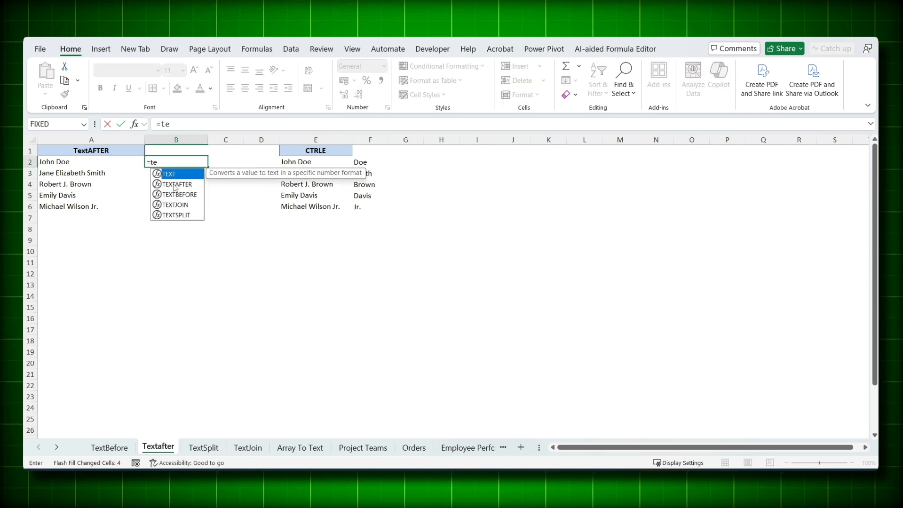
{"action": "key", "text": "Tab"}
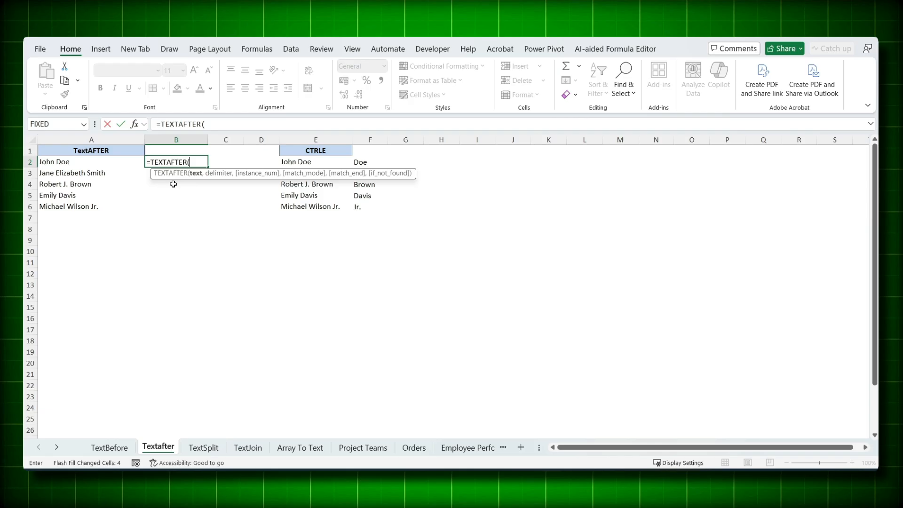
{"action": "left_click", "coordinate": [52, 162]}
{"action": "type", "text": ","}
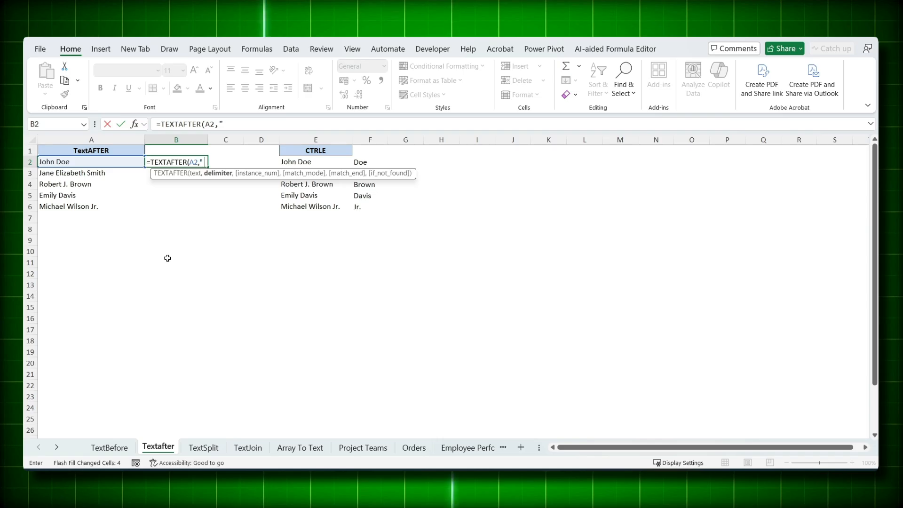
{"action": "type", "text": "\" \")"}
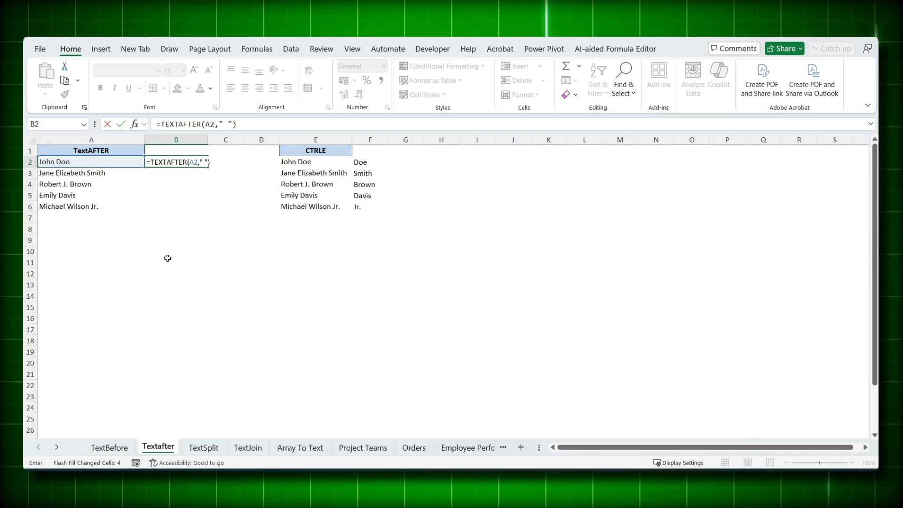
{"action": "key", "text": "Return"}
{"action": "left_click", "coordinate": [176, 159]}
{"action": "double_click", "coordinate": [213, 168]}
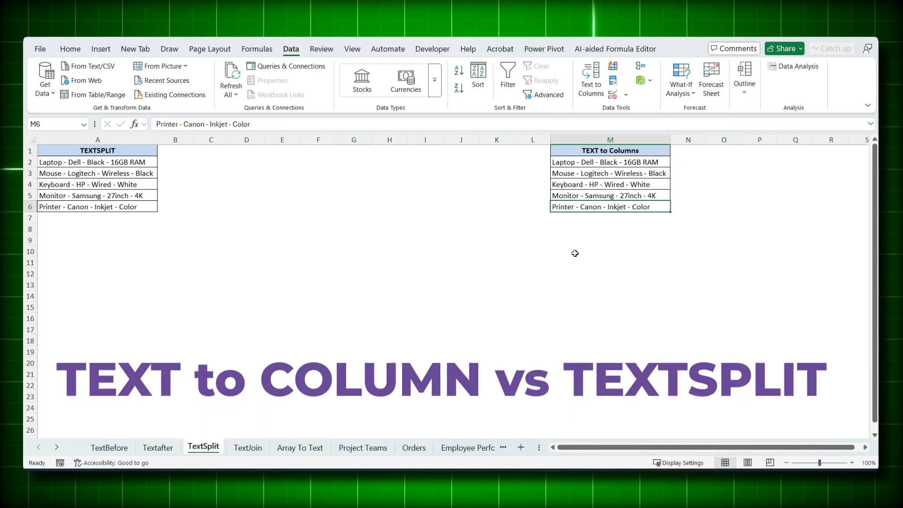
Step: Split column M of the TextSplit sheet with Text to Columns, using Delimited and a custom hyphen delimiter, with destination $M$1
{"action": "left_click", "coordinate": [610, 139]}
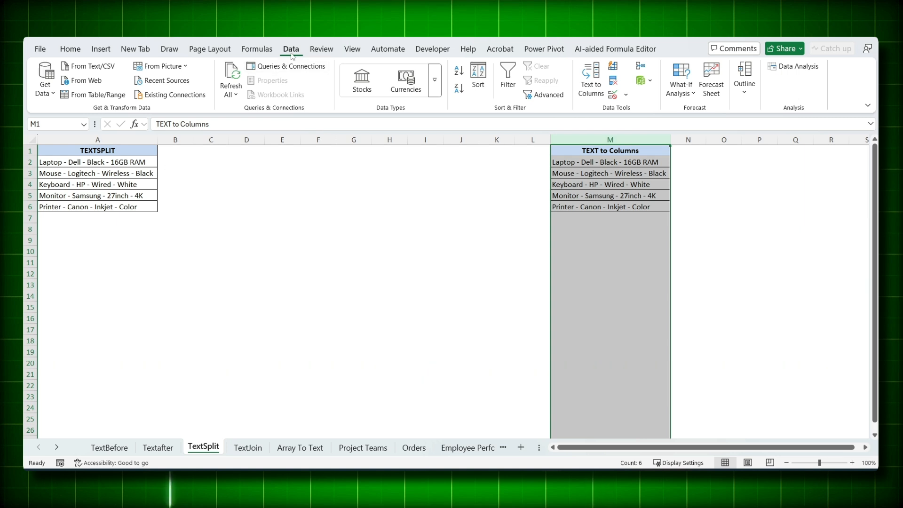
{"action": "left_click", "coordinate": [591, 79]}
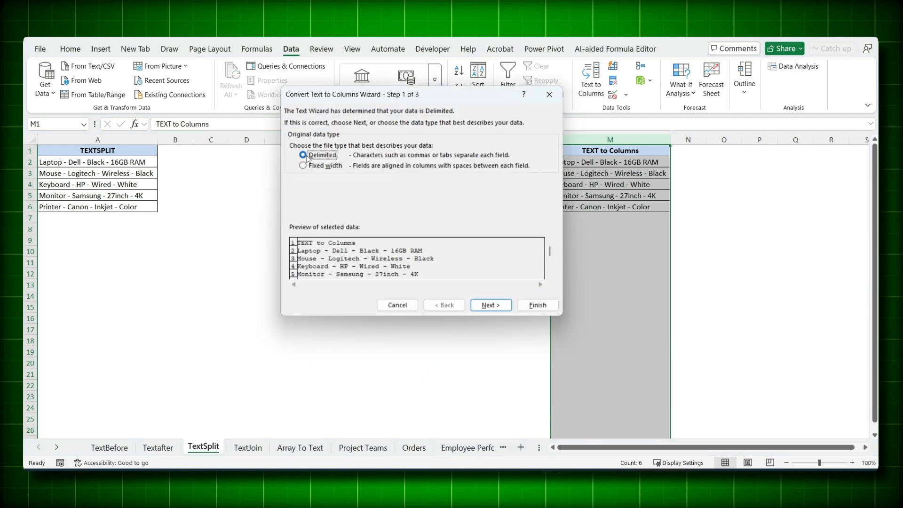
{"action": "left_click", "coordinate": [491, 304]}
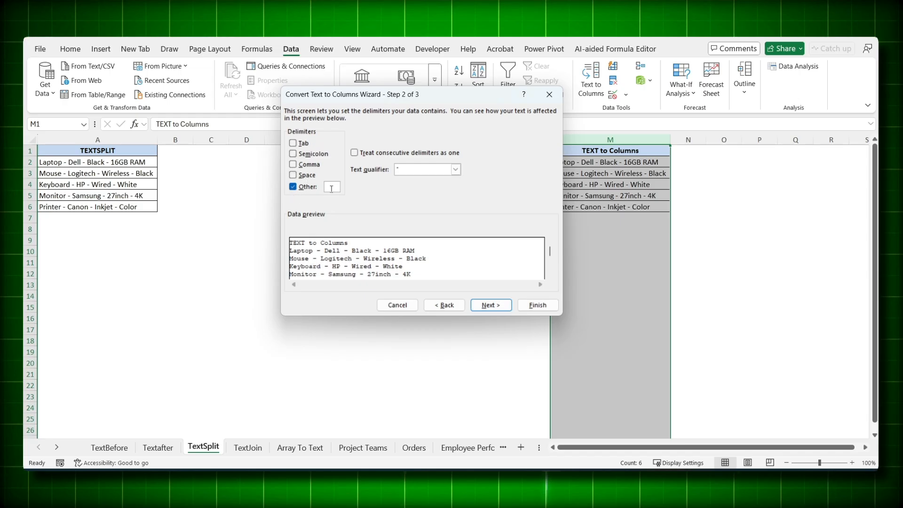
{"action": "type", "text": "-"}
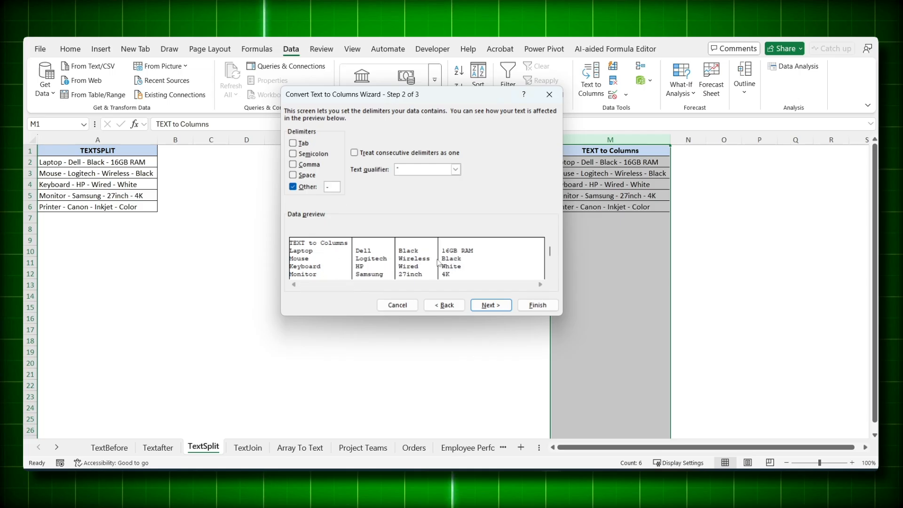
{"action": "left_click", "coordinate": [490, 306]}
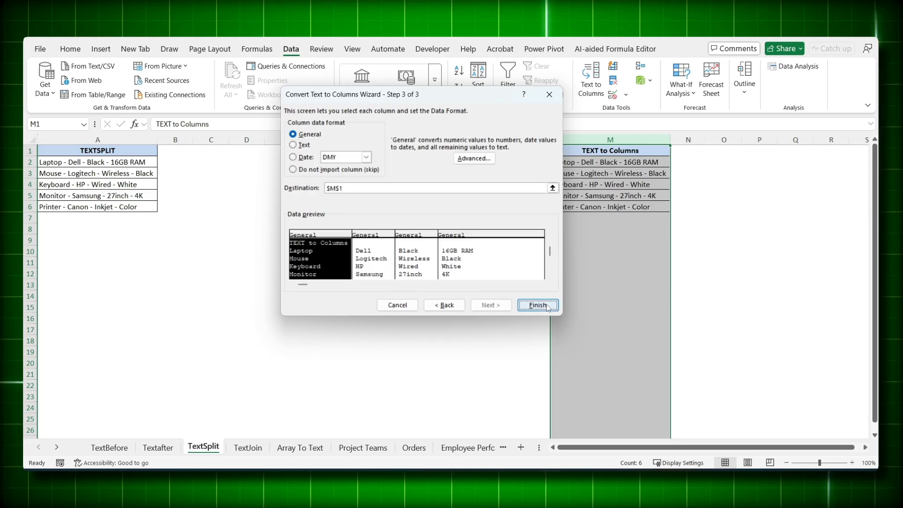
{"action": "left_click", "coordinate": [548, 306]}
{"action": "left_click", "coordinate": [646, 275]}
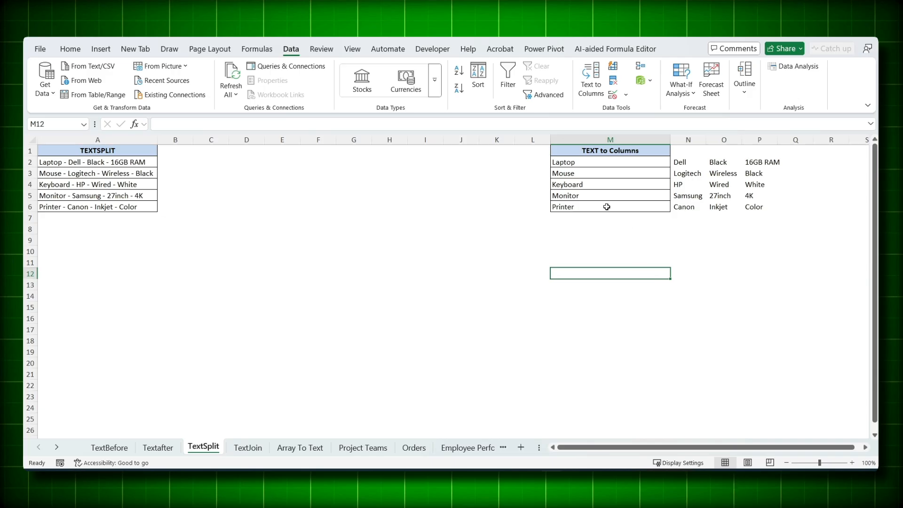
Step: Copy the Printer - Canon - Inkjet - Color entry from A6 into M7 below the split data
{"action": "left_click_drag", "start_coordinate": [135, 185], "coordinate": [135, 204]}
{"action": "left_click", "coordinate": [135, 204]}
{"action": "key", "text": "ctrl+c"}
{"action": "left_click", "coordinate": [644, 218]}
{"action": "key", "text": "ctrl+v"}
{"action": "key", "text": "Right"}
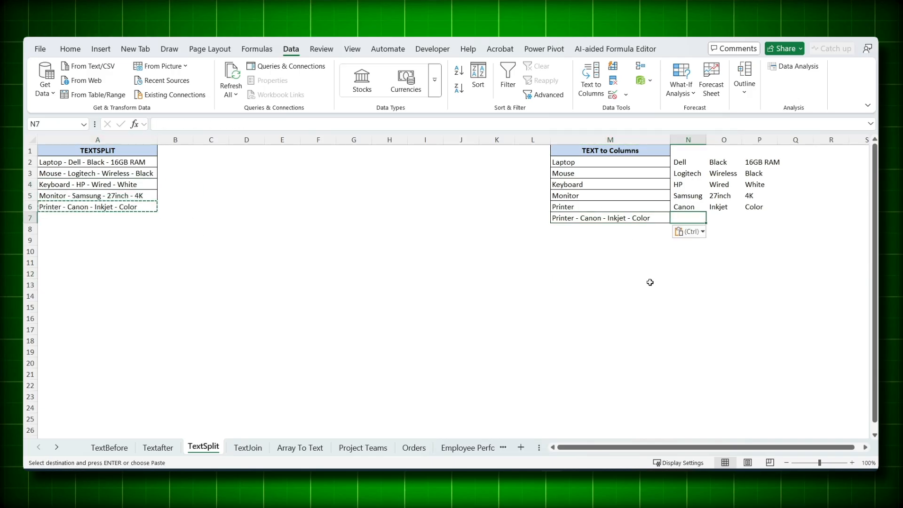
Step: Try to split column M again with Text to Columns, using Delimited and the hyphen delimiter and replacing the existing data
{"action": "left_click", "coordinate": [610, 140]}
{"action": "left_click", "coordinate": [594, 85]}
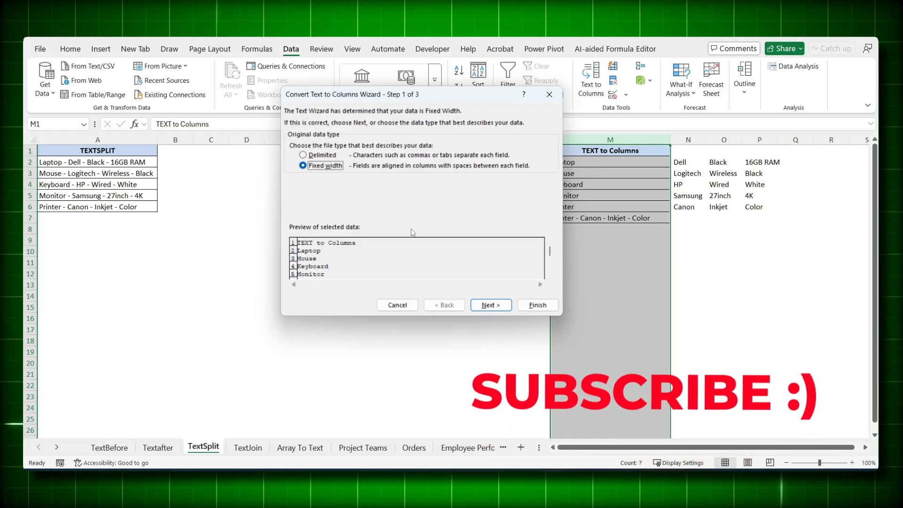
{"action": "left_click", "coordinate": [332, 156]}
{"action": "left_click", "coordinate": [490, 304]}
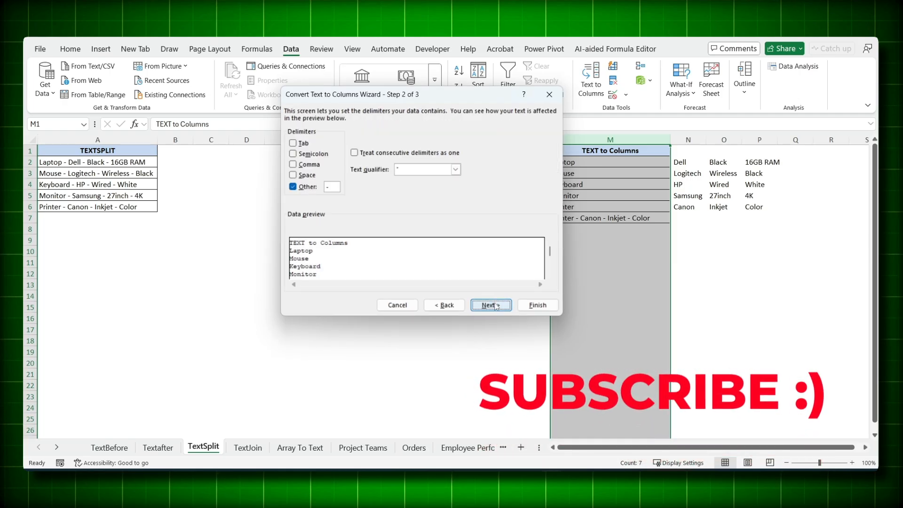
{"action": "left_click", "coordinate": [491, 305]}
{"action": "left_click", "coordinate": [538, 305]}
{"action": "left_click", "coordinate": [480, 269]}
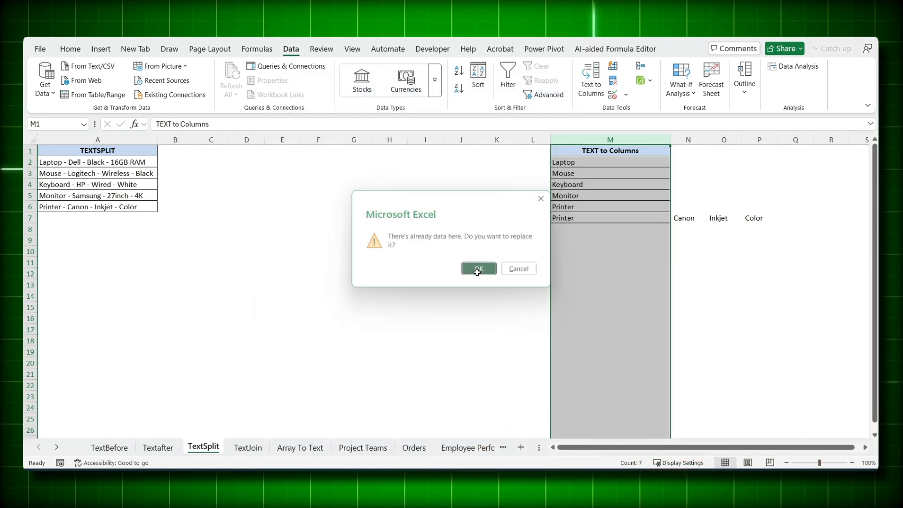
{"action": "left_click_drag", "start_coordinate": [610, 173], "coordinate": [715, 218]}
{"action": "left_click", "coordinate": [720, 218]}
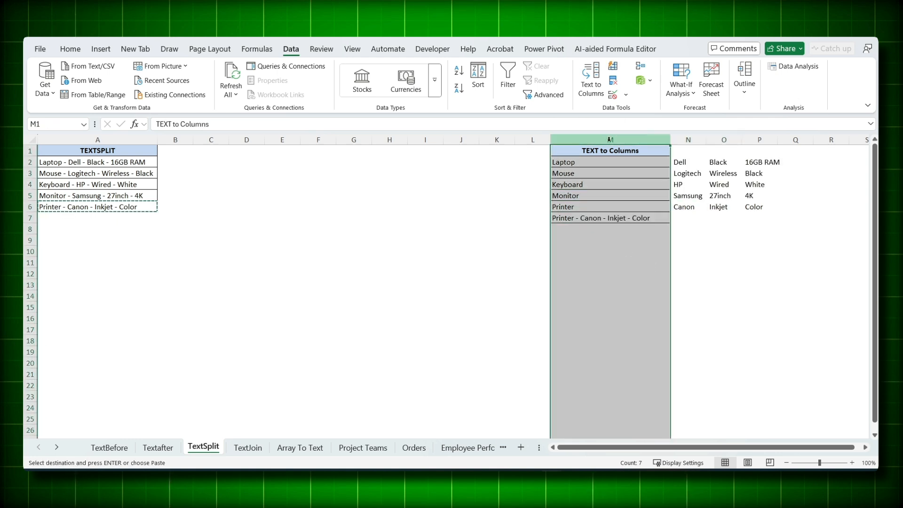
{"action": "left_click", "coordinate": [603, 183]}
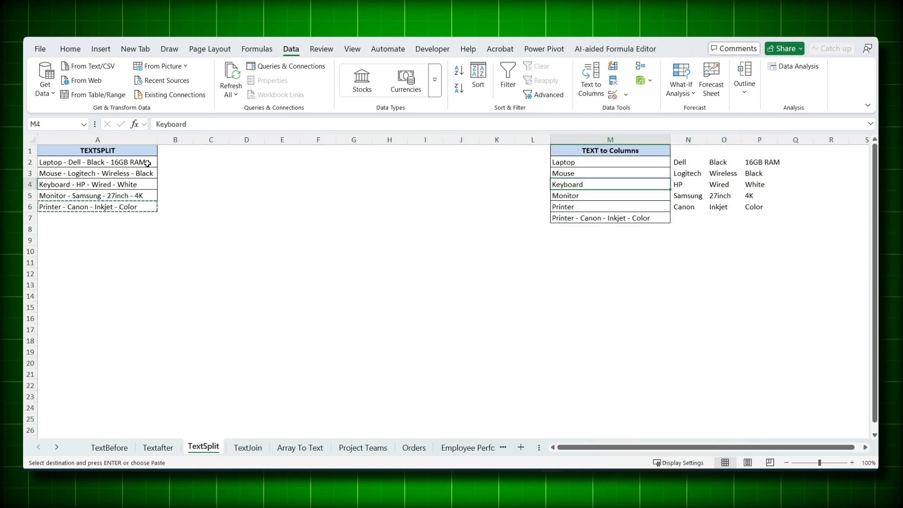
Step: Enter =TEXTSPLIT(A2,"-") in B2 and fill the formula down for the remaining product entries in column A
{"action": "left_click", "coordinate": [170, 163]}
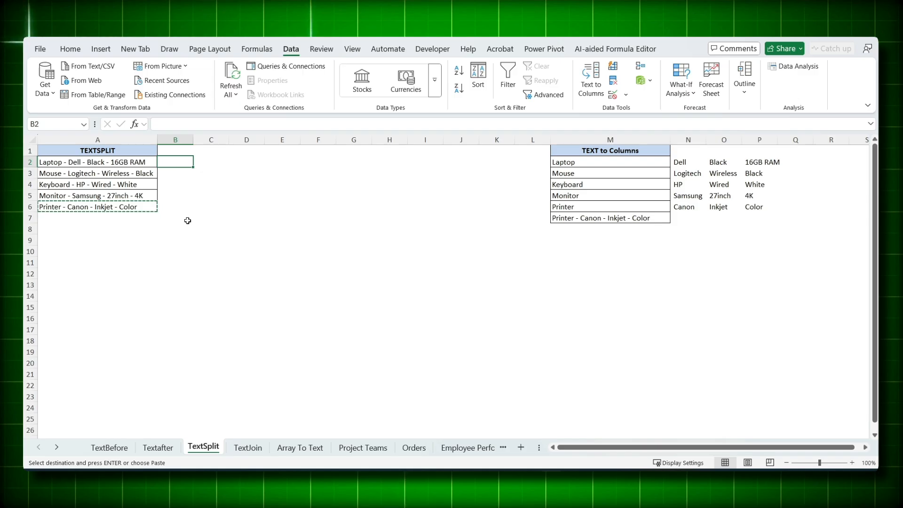
{"action": "type", "text": "=textsplit"}
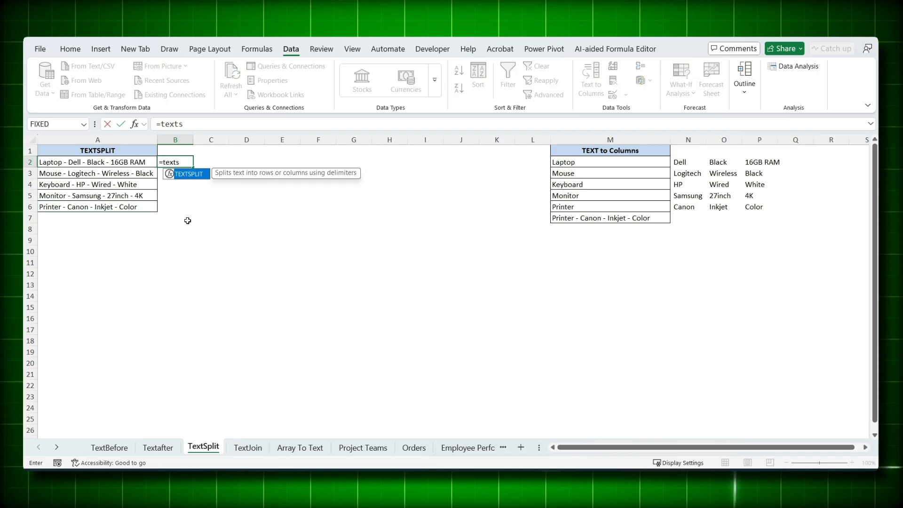
{"action": "key", "text": "Tab"}
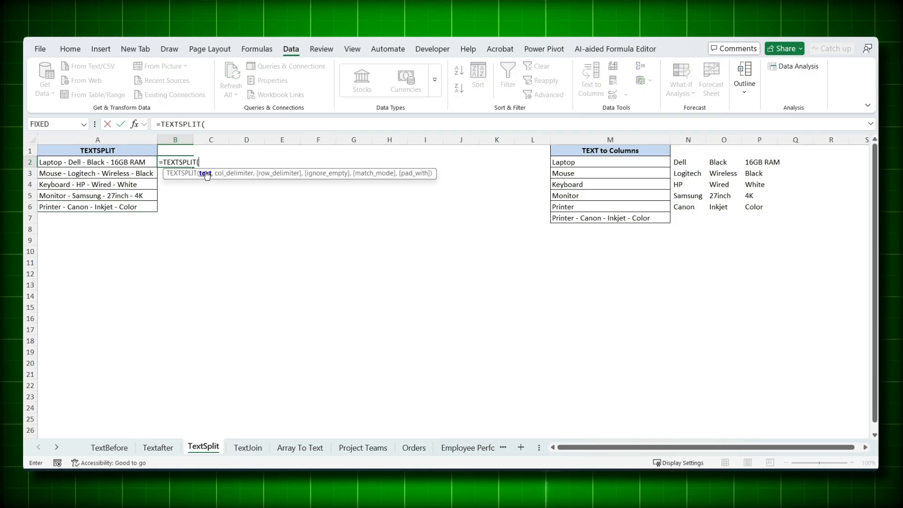
{"action": "left_click", "coordinate": [116, 162]}
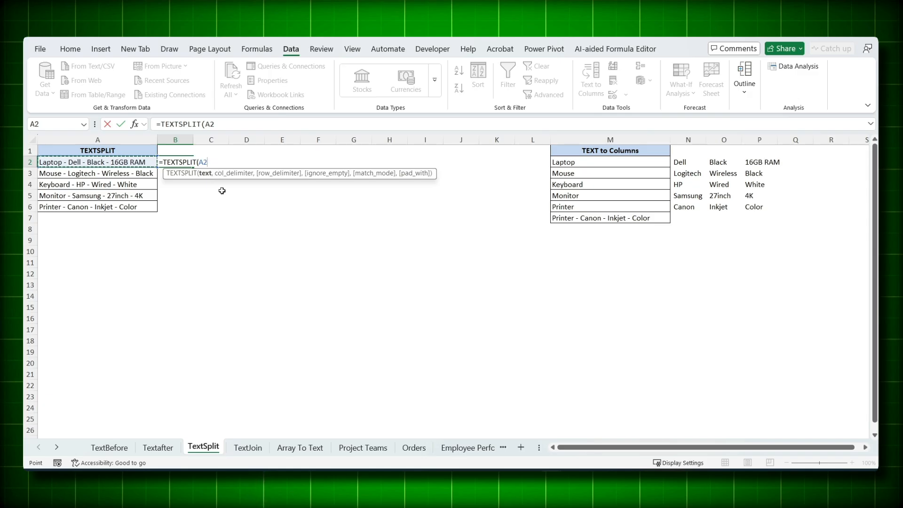
{"action": "type", "text": ","}
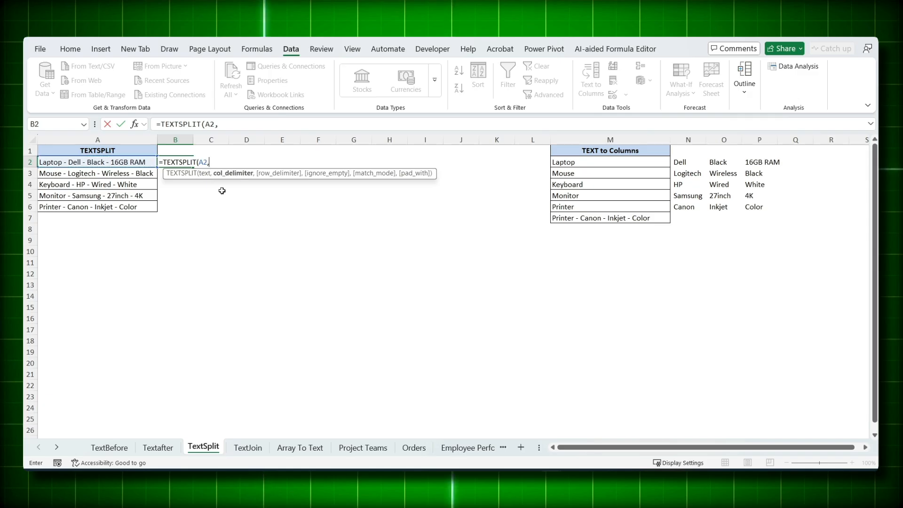
{"action": "type", "text": "\"-\")"}
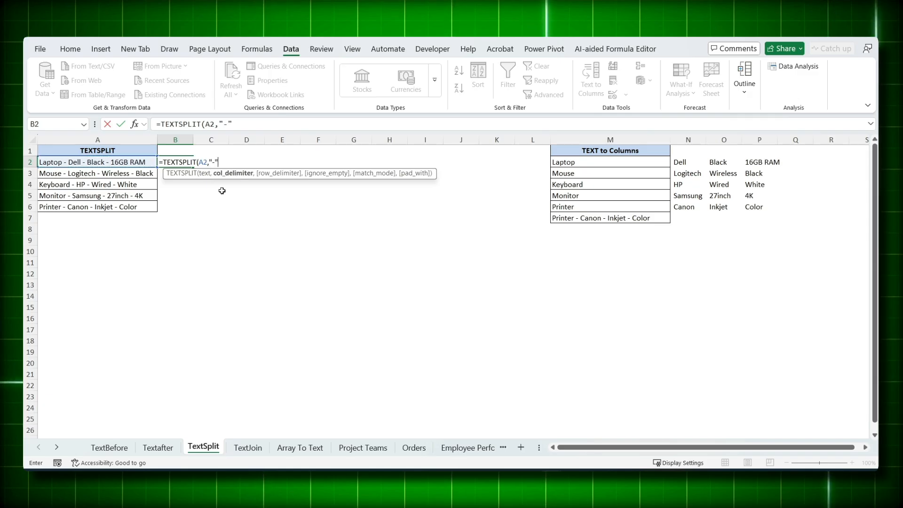
{"action": "key", "text": "Return"}
{"action": "left_click_drag", "start_coordinate": [175, 162], "coordinate": [289, 162]}
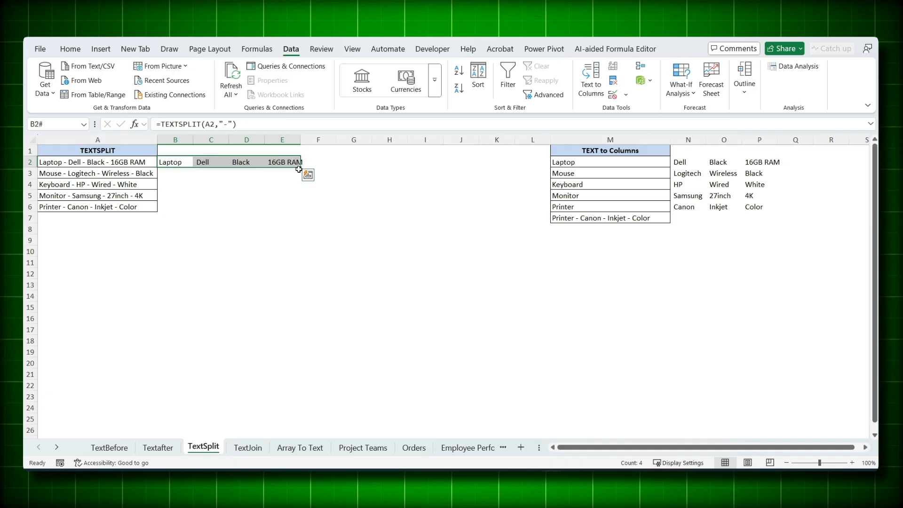
{"action": "double_click", "coordinate": [301, 167]}
Step: Copy the entries in A4:A5 to A7:A8 and extend the TEXTSPLIT formula down to row 8
{"action": "left_click_drag", "start_coordinate": [70, 187], "coordinate": [71, 197]}
{"action": "key", "text": "ctrl+c"}
{"action": "left_click", "coordinate": [71, 219]}
{"action": "key", "text": "ctrl+v"}
{"action": "left_click_drag", "start_coordinate": [175, 207], "coordinate": [302, 232]}
{"action": "key", "text": "Escape"}
{"action": "left_click", "coordinate": [179, 266]}
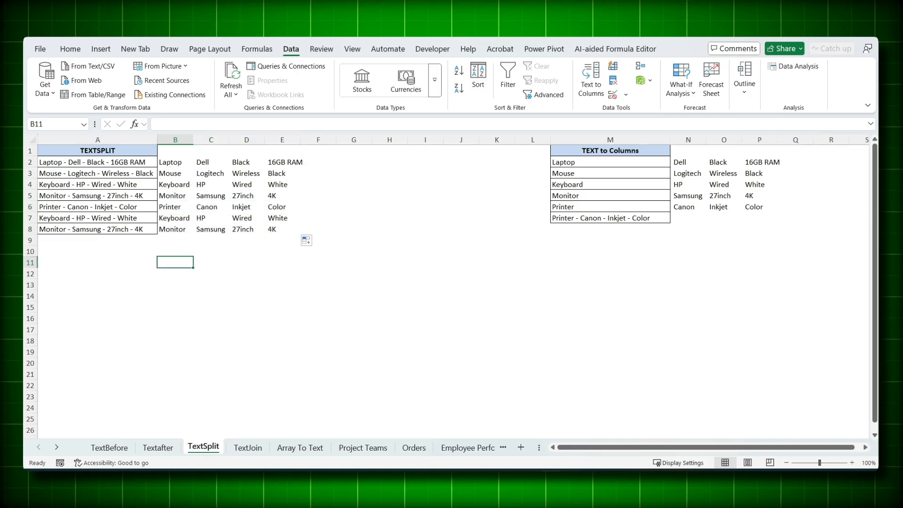
Step: Open the TextJoin sheet and select cell D3 beside the first address row
{"action": "key", "text": "ctrl+Page_Down"}
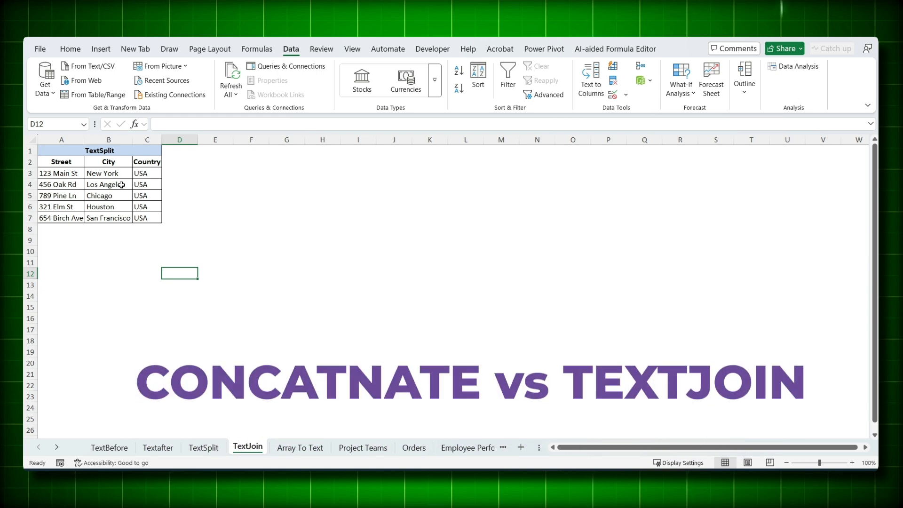
{"action": "left_click", "coordinate": [173, 173]}
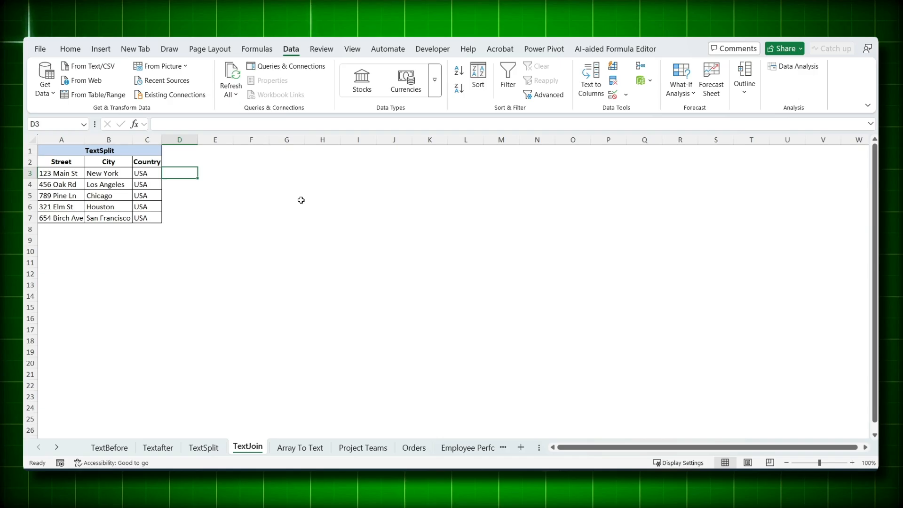
{"action": "type", "text": "=conc"}
{"action": "key", "text": "Down"}
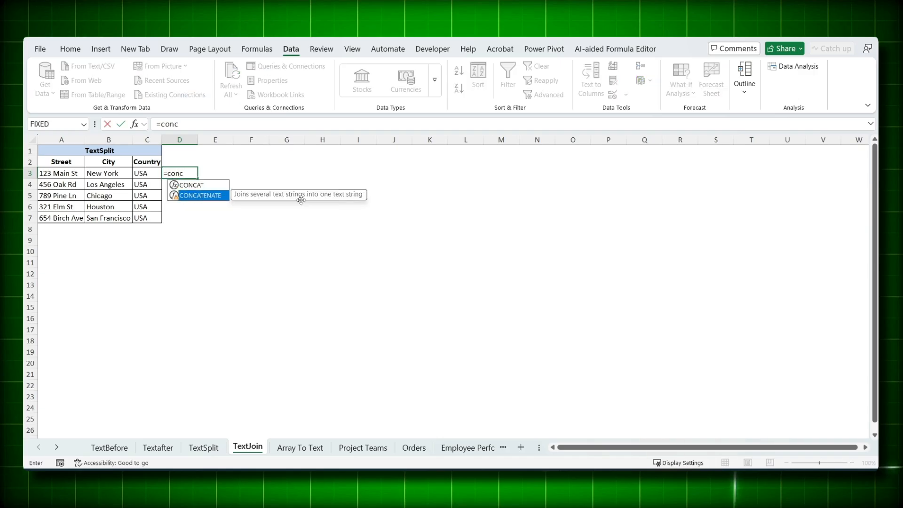
{"action": "key", "text": "Tab"}
{"action": "left_click", "coordinate": [71, 172]}
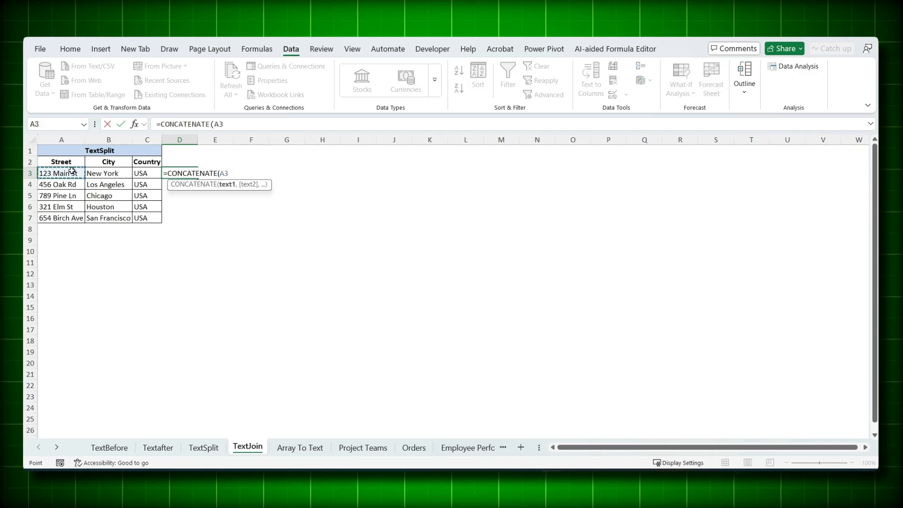
{"action": "type", "text": ","}
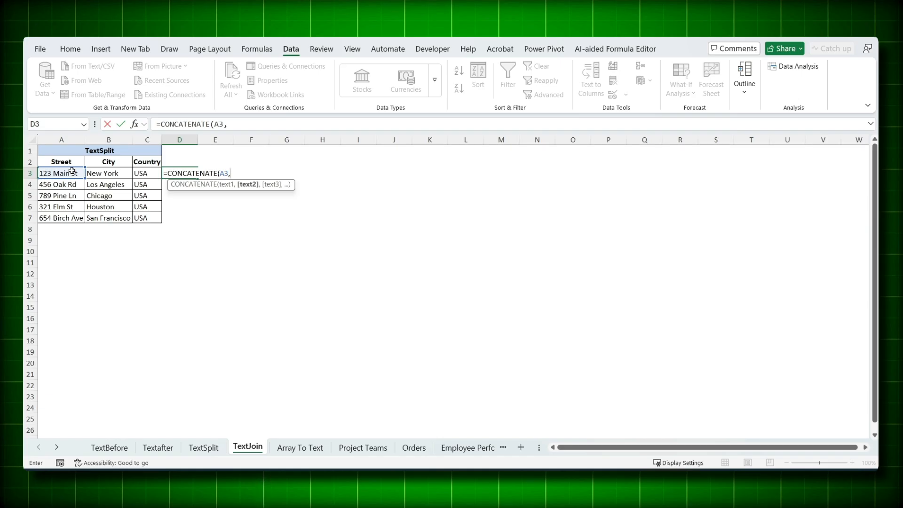
{"action": "type", "text": "\" \","}
{"action": "left_click", "coordinate": [92, 174]}
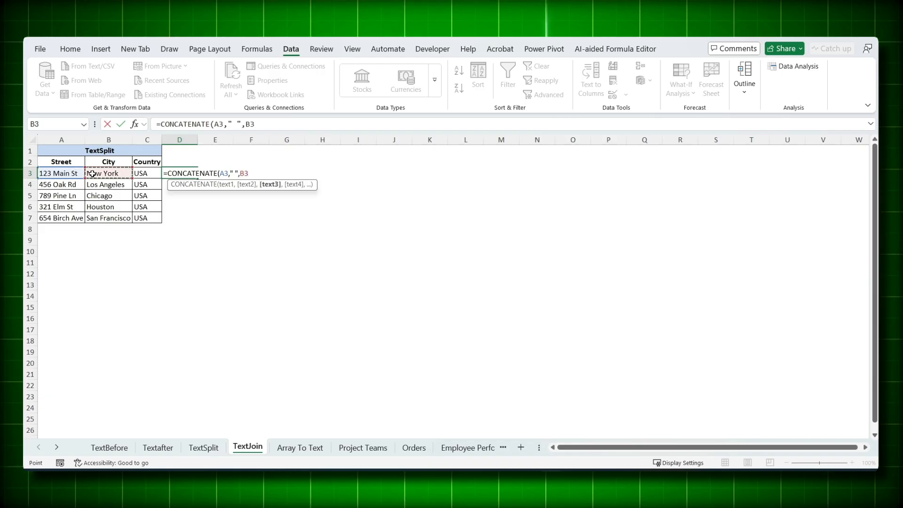
{"action": "key", "text": "BackSpace"}
{"action": "key", "text": "Escape"}
{"action": "key", "text": "Escape"}
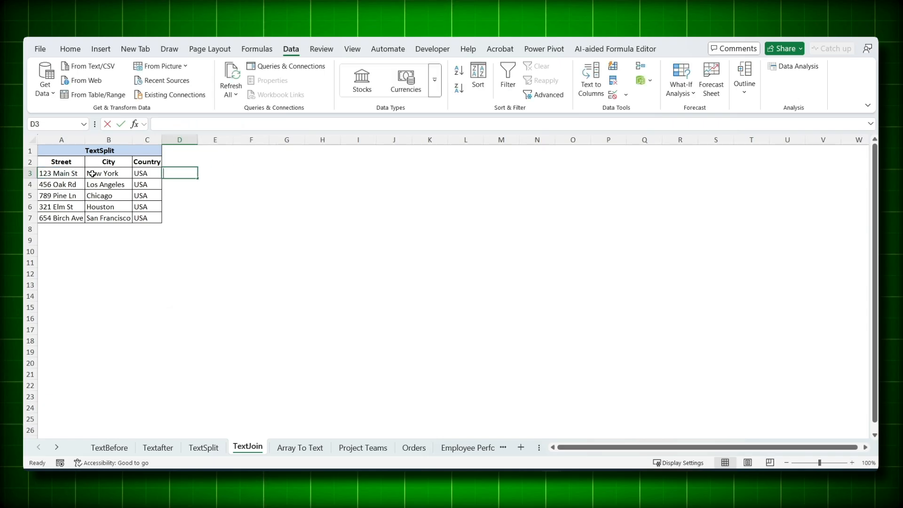
Step: Enter =TEXTJOIN(" ",TRUE,A3:C3) in D3 to combine the street, city and country
{"action": "type", "text": "=textjoi"}
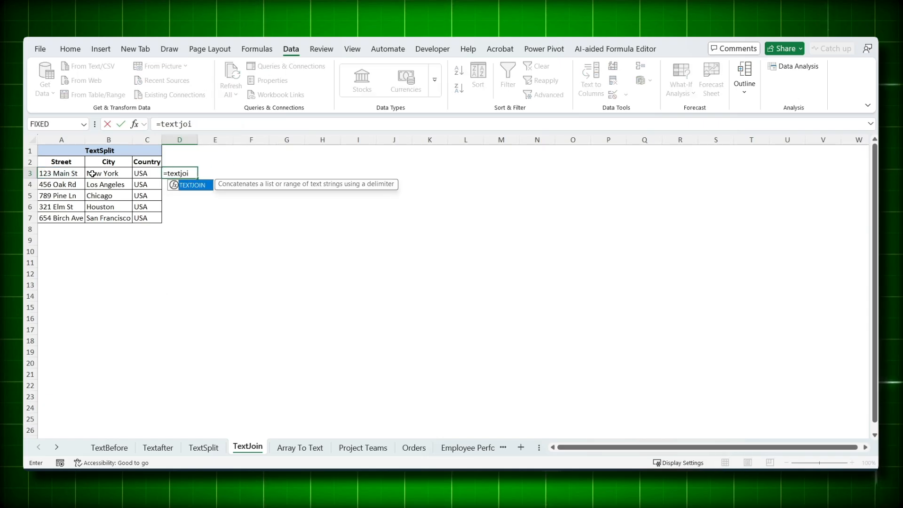
{"action": "type", "text": "n"}
{"action": "key", "text": "Tab"}
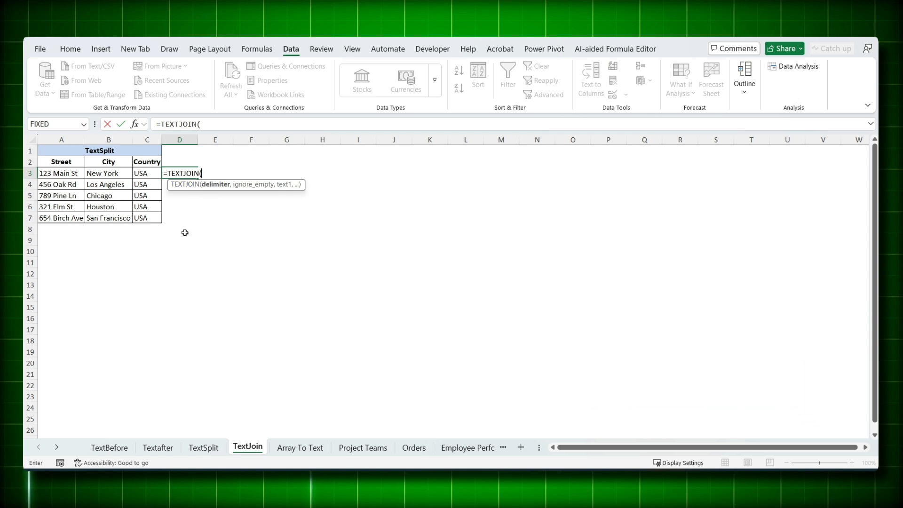
{"action": "type", "text": "\""}
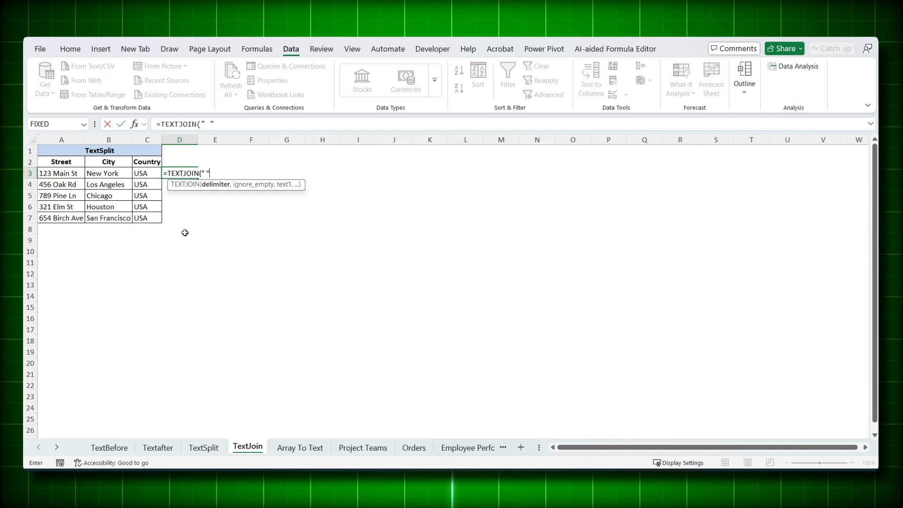
{"action": "type", "text": " \""}
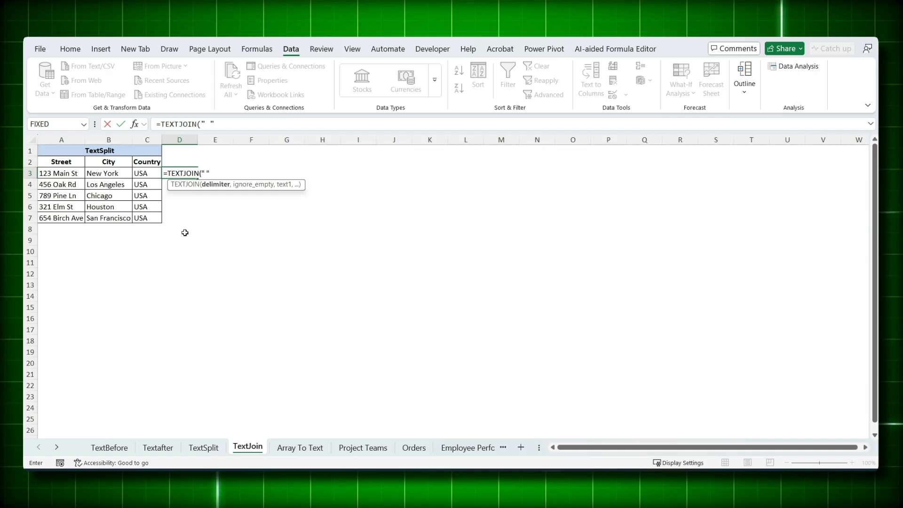
{"action": "type", "text": ","}
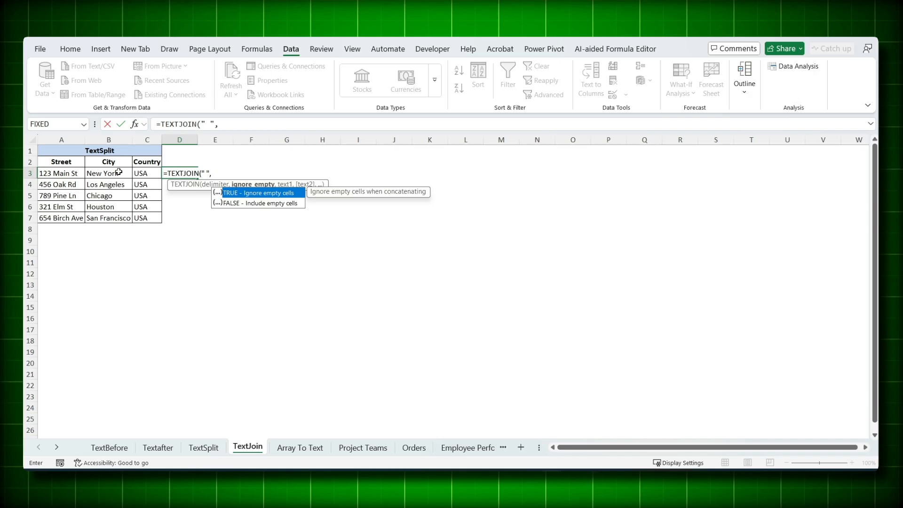
{"action": "double_click", "coordinate": [237, 193]}
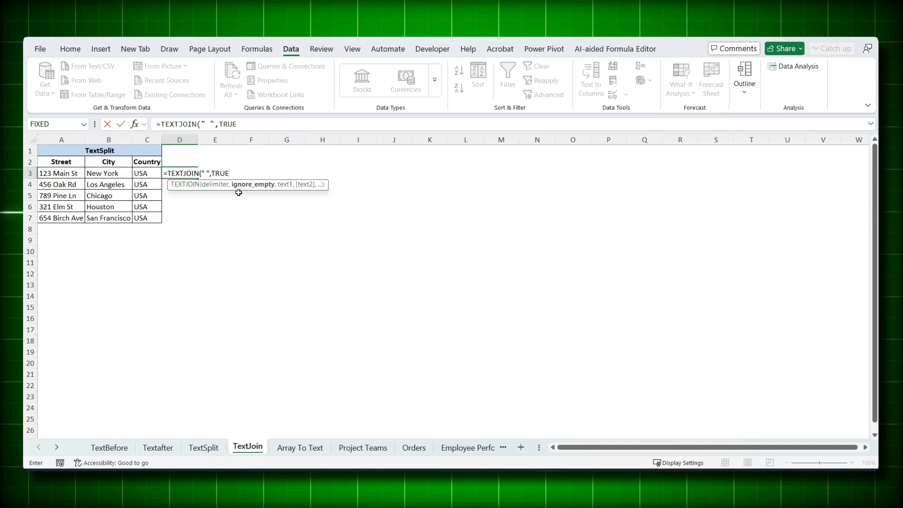
{"action": "type", "text": ","}
{"action": "left_click", "coordinate": [79, 172]}
{"action": "left_click_drag", "start_coordinate": [78, 172], "coordinate": [137, 172]}
{"action": "key", "text": "Return"}
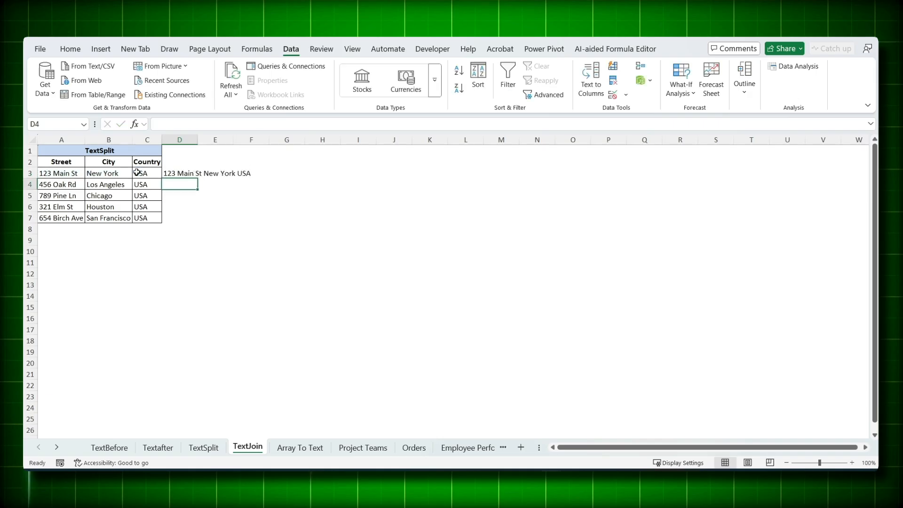
Step: Fill the TEXTJOIN formula from D3 down to D7 and autofit the column width
{"action": "left_click", "coordinate": [174, 174]}
{"action": "double_click", "coordinate": [198, 178]}
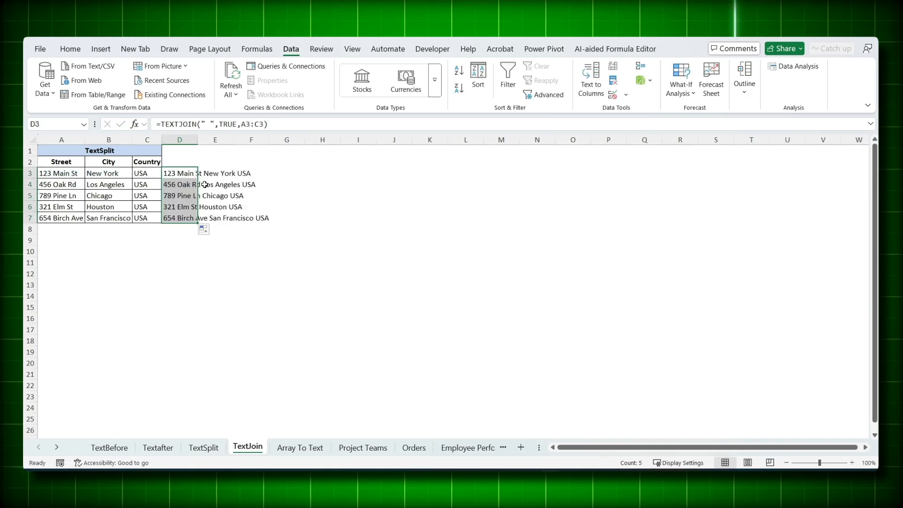
{"action": "key", "text": "alt+h"}
{"action": "key", "text": "o"}
{"action": "key", "text": "i"}
Step: Enter =ARRAYTOTEXT(A2:A5) in B2 of the Array To Text sheet to combine the invoice codes
{"action": "key", "text": "ctrl+Page_Down"}
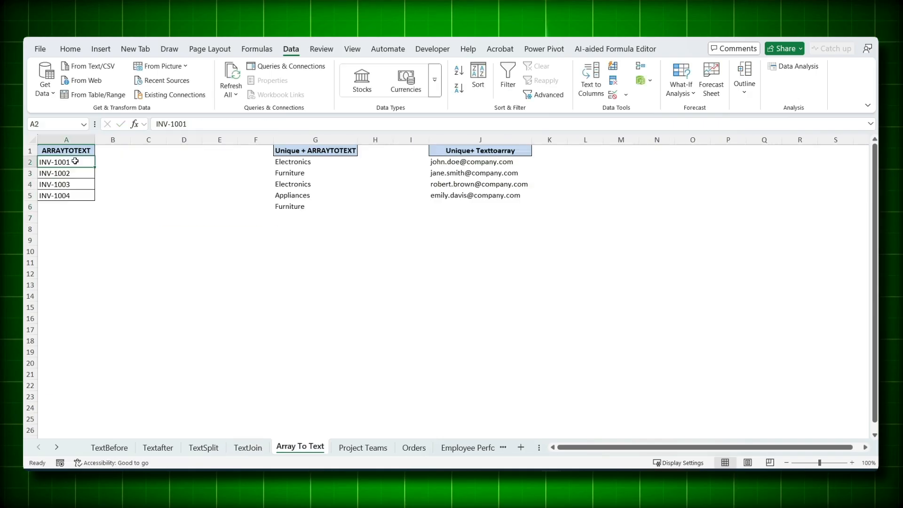
{"action": "left_click_drag", "start_coordinate": [73, 161], "coordinate": [73, 196]}
{"action": "double_click", "coordinate": [73, 196]}
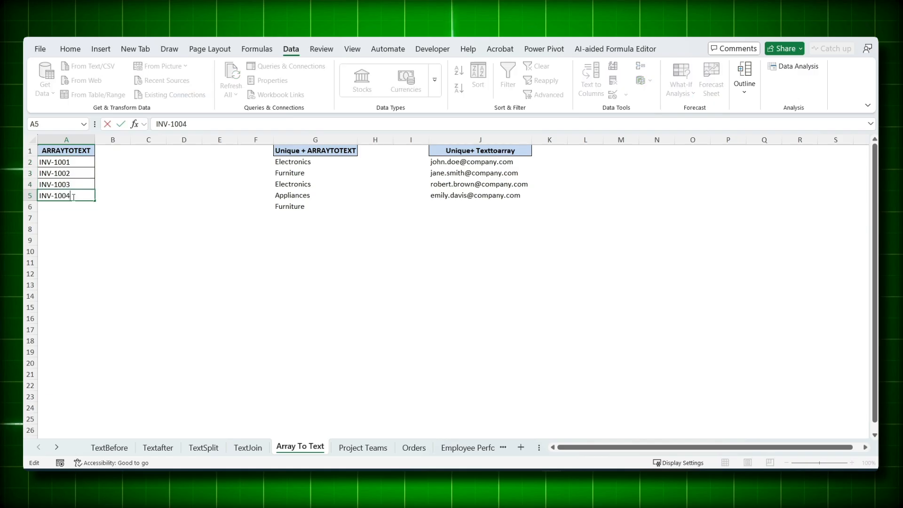
{"action": "left_click", "coordinate": [113, 162]}
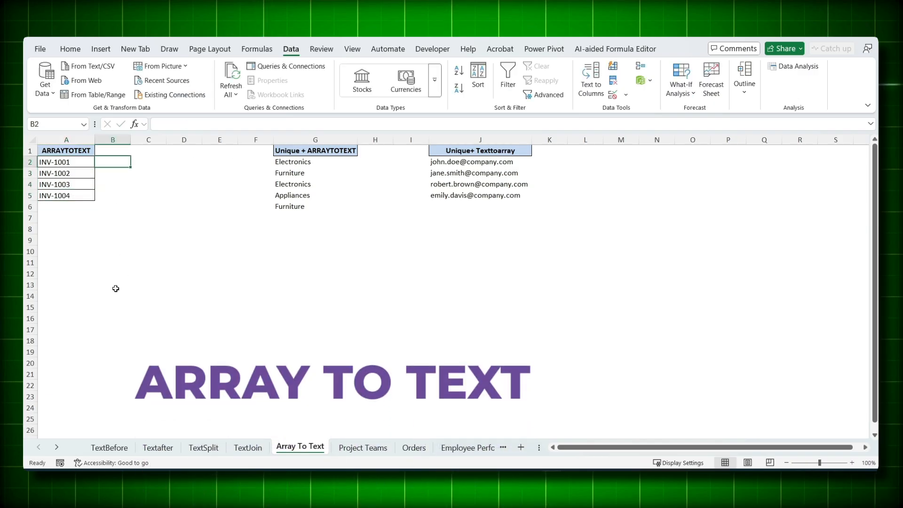
{"action": "type", "text": "=array"}
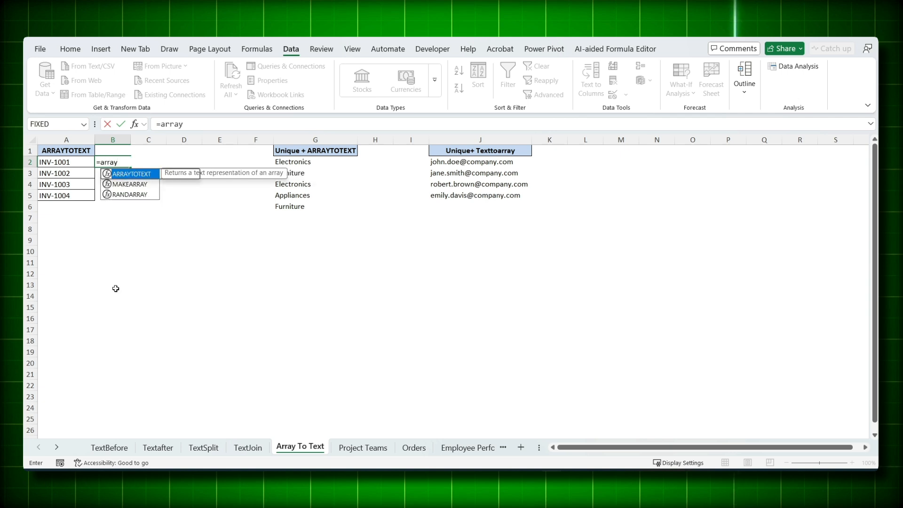
{"action": "key", "text": "Tab"}
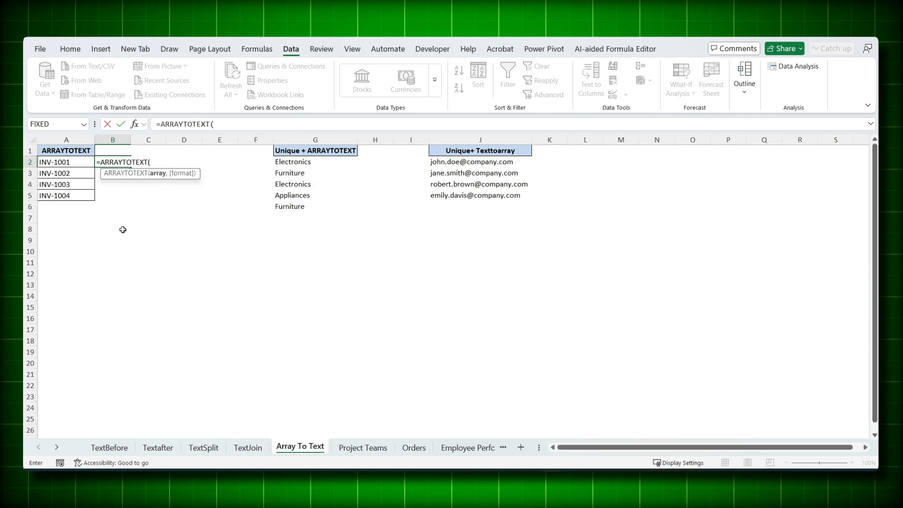
{"action": "left_click_drag", "start_coordinate": [61, 162], "coordinate": [64, 194]}
{"action": "type", "text": ")"}
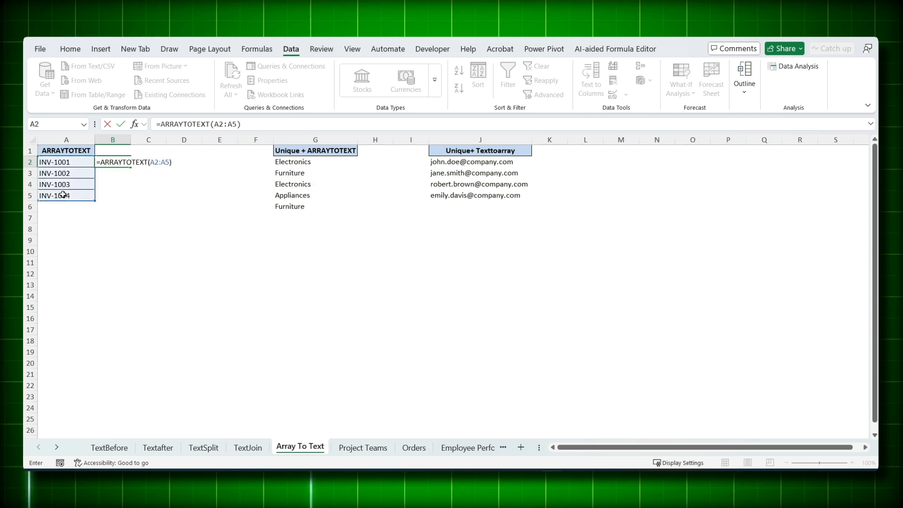
{"action": "key", "text": "Return"}
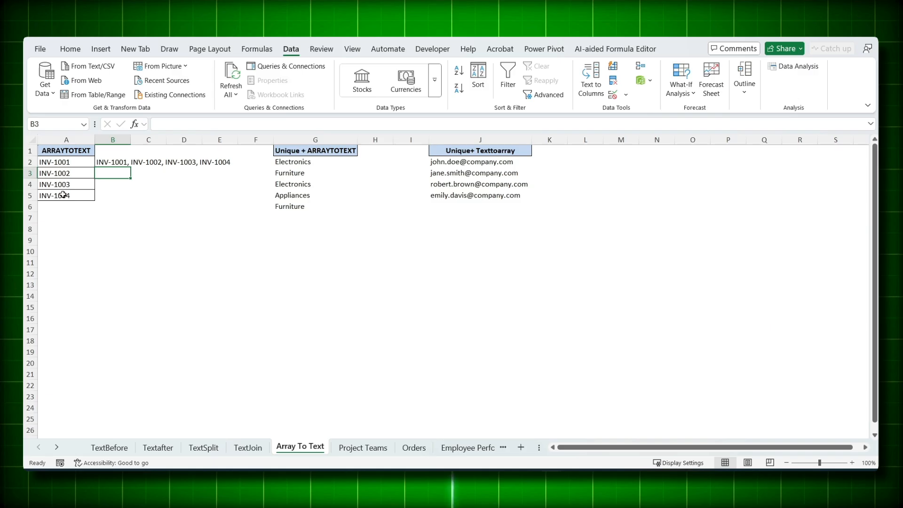
Step: Build the formula =UNIQUE(G2:G6) in G7 to extract the distinct product categories
{"action": "left_click", "coordinate": [325, 173]}
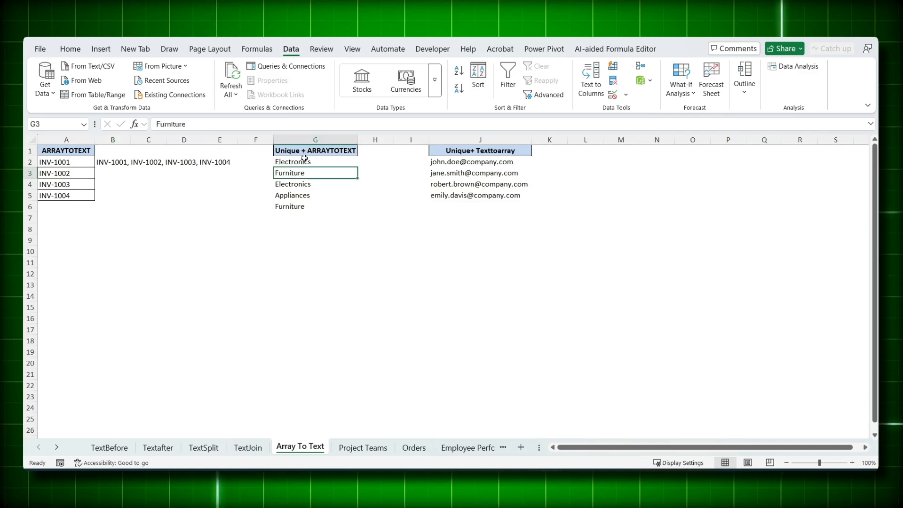
{"action": "left_click_drag", "start_coordinate": [304, 160], "coordinate": [308, 207]}
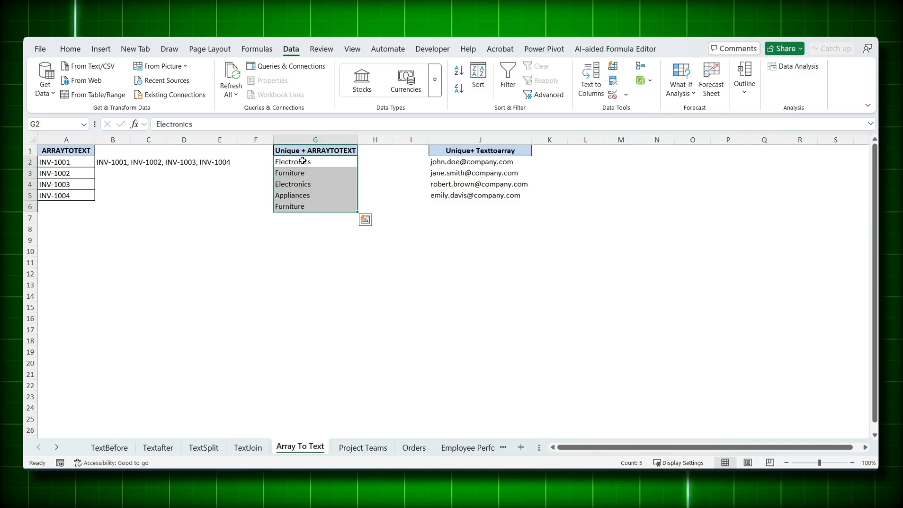
{"action": "left_click", "coordinate": [284, 231]}
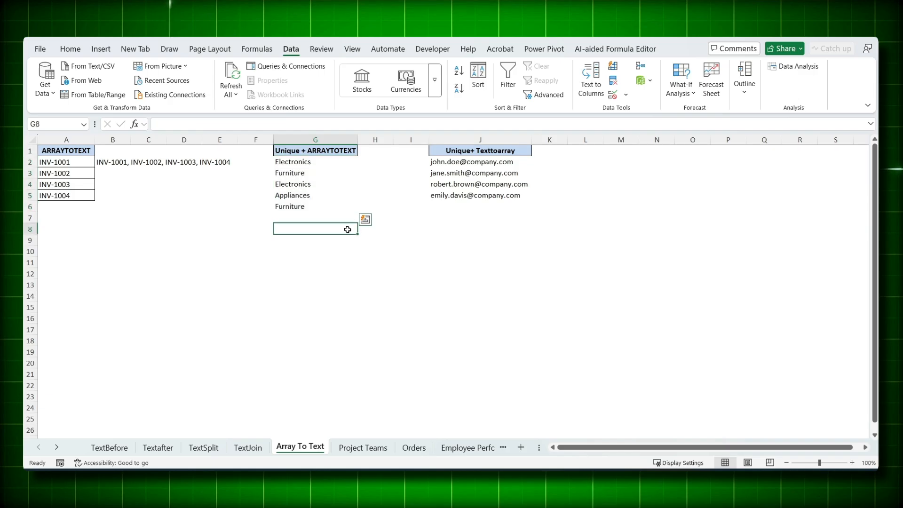
{"action": "left_click_drag", "start_coordinate": [117, 162], "coordinate": [198, 162]}
{"action": "left_click", "coordinate": [289, 216]}
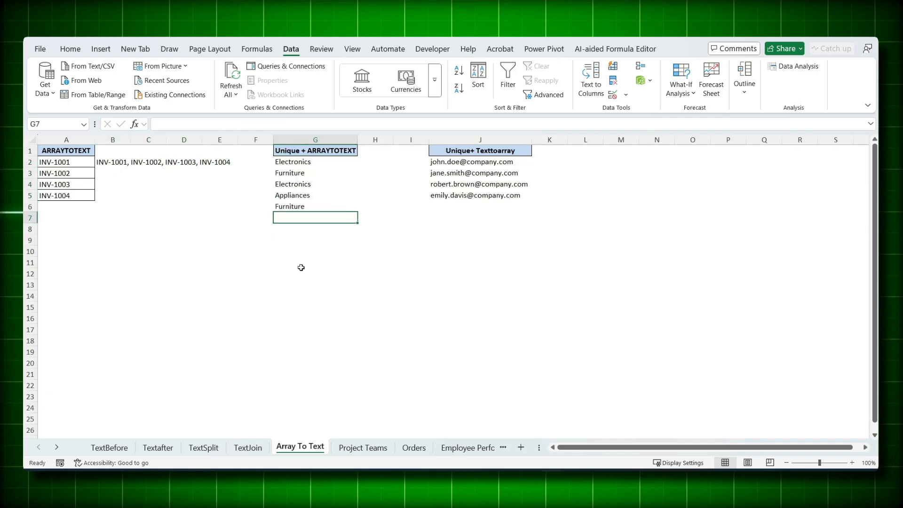
{"action": "type", "text": "="}
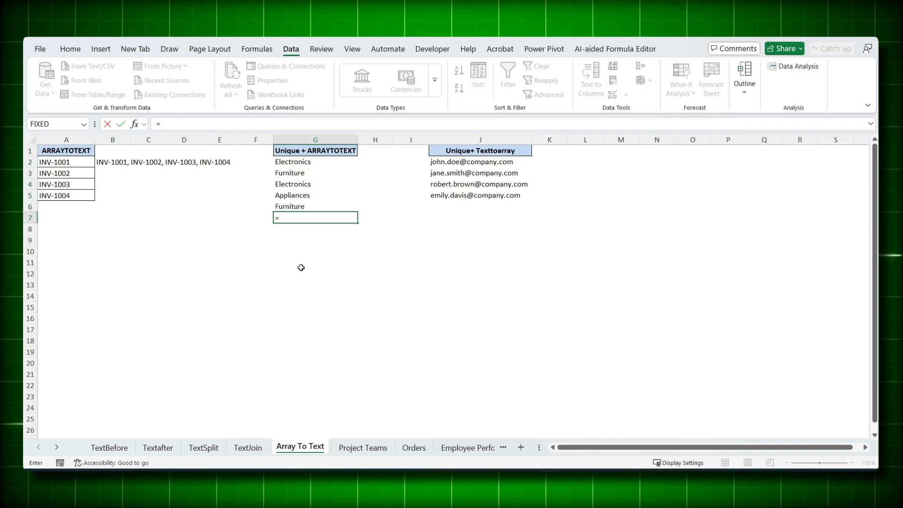
{"action": "type", "text": "unique"}
{"action": "key", "text": "Tab"}
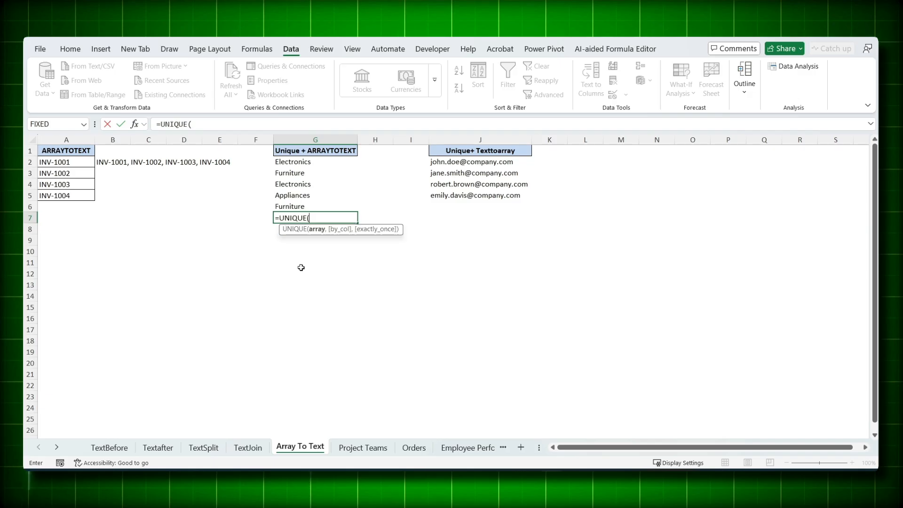
{"action": "left_click", "coordinate": [312, 160]}
{"action": "left_click", "coordinate": [303, 205]}
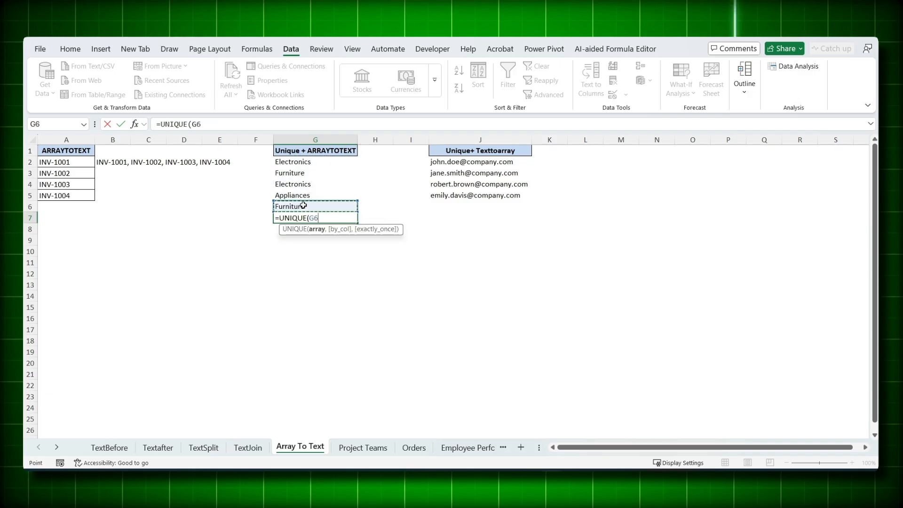
{"action": "left_click_drag", "start_coordinate": [301, 166], "coordinate": [300, 205]}
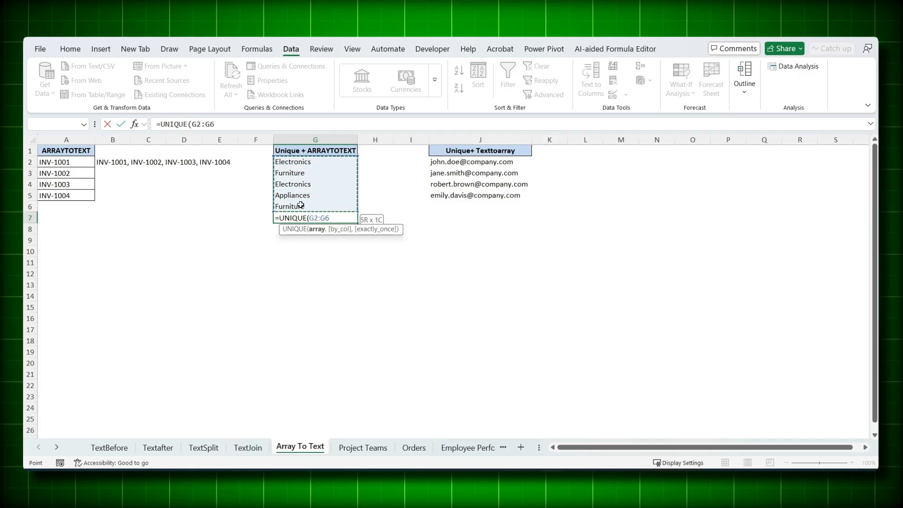
{"action": "type", "text": ")"}
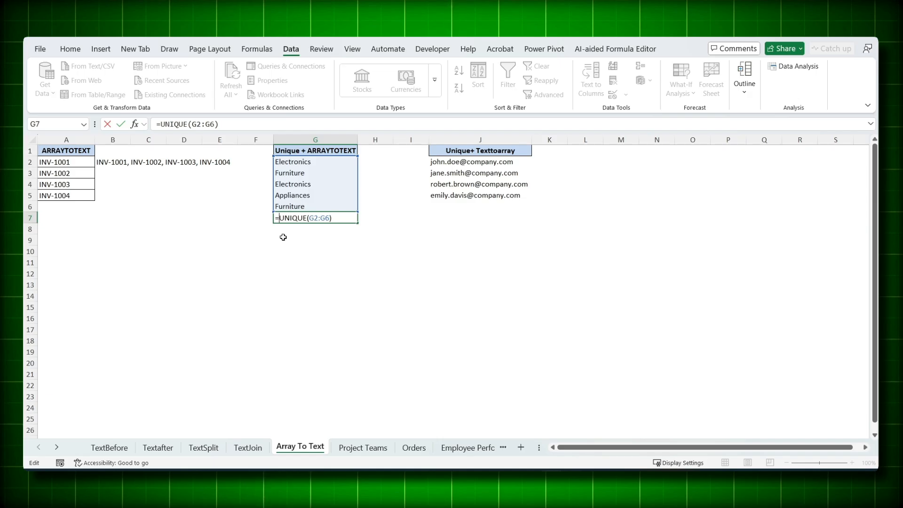
{"action": "type", "text": "ARRAYTOTEXT("}
Step: Wrap the UNIQUE formula in G7 with ARRAYTOTEXT to give =ARRAYTOTEXT(UNIQUE(G2:G6)), and compare the result with the categories above
{"action": "key", "text": "Tab"}
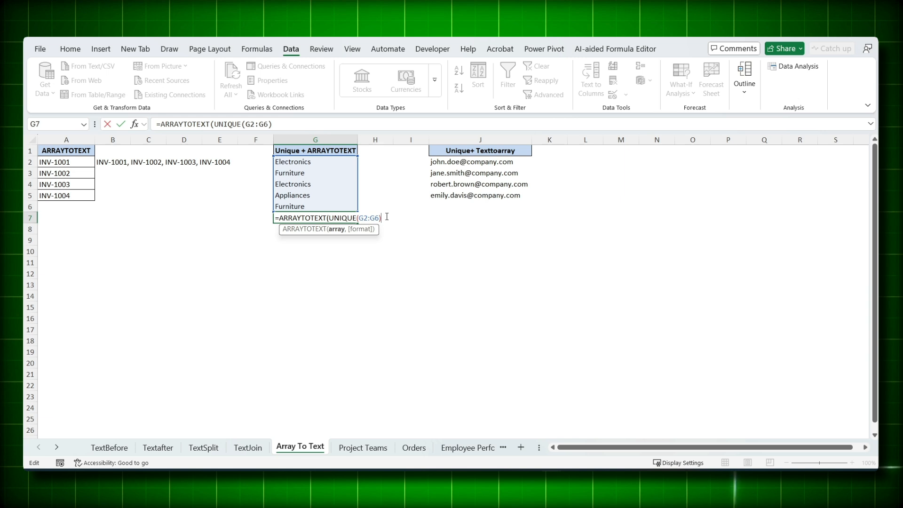
{"action": "key", "text": "Return"}
{"action": "left_click", "coordinate": [307, 162]}
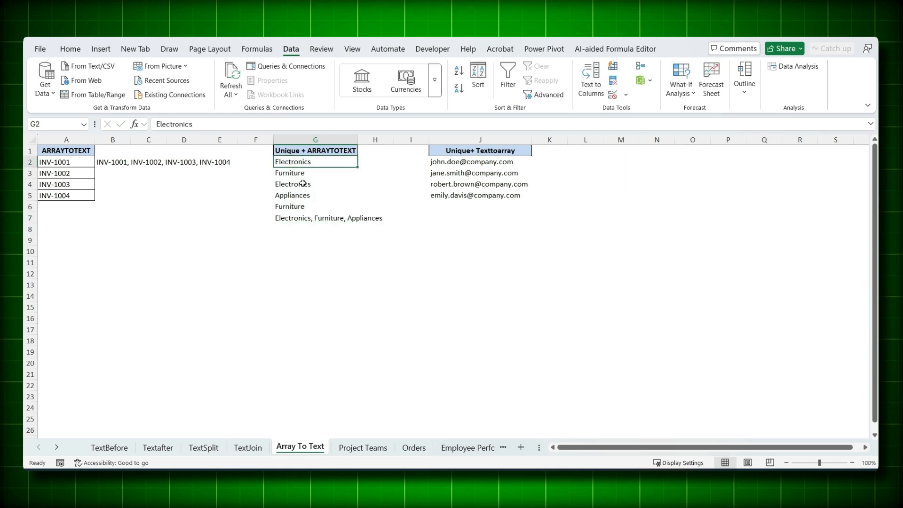
{"action": "left_click", "coordinate": [304, 184]}
{"action": "left_click", "coordinate": [303, 173]}
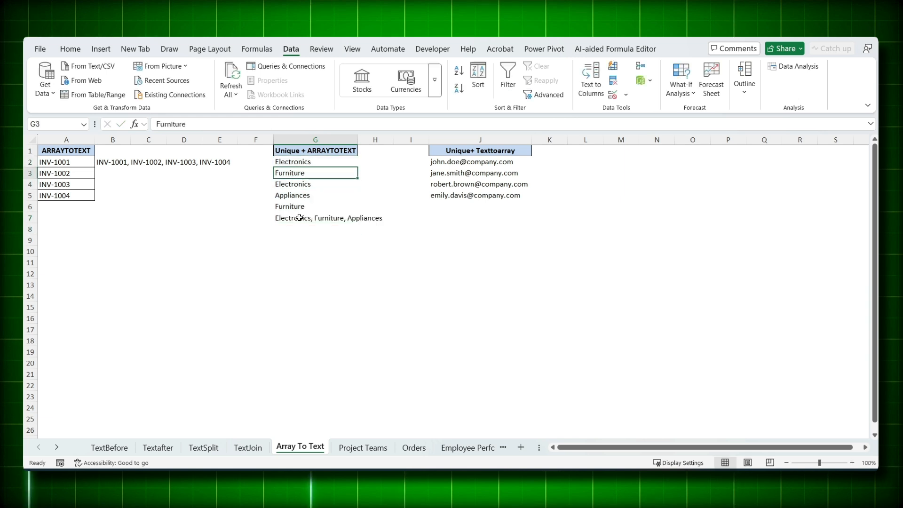
{"action": "left_click", "coordinate": [299, 215]}
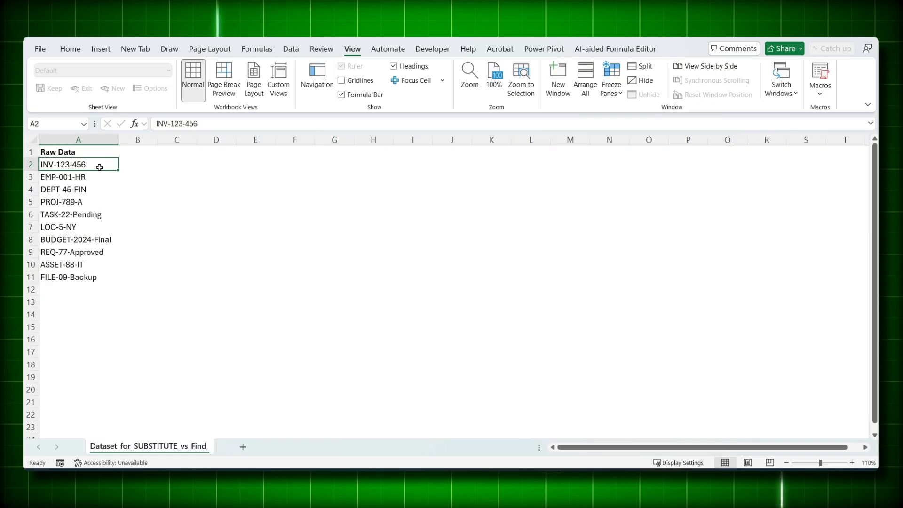
Step: On the Dataset_for_SUBSTITUTE_vs_Find_ sheet, replace all hyphens in the Raw Data column with backslashes using Find and Replace, and undo the replacement
{"action": "left_click_drag", "start_coordinate": [94, 166], "coordinate": [96, 262]}
{"action": "left_click", "coordinate": [96, 276]}
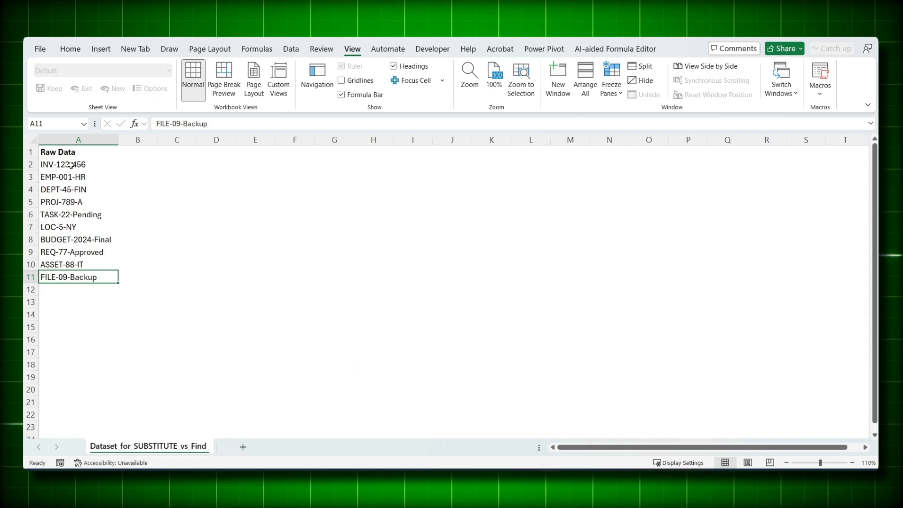
{"action": "left_click_drag", "start_coordinate": [70, 165], "coordinate": [78, 276]}
{"action": "left_click", "coordinate": [78, 275]}
{"action": "key", "text": "ctrl+h"}
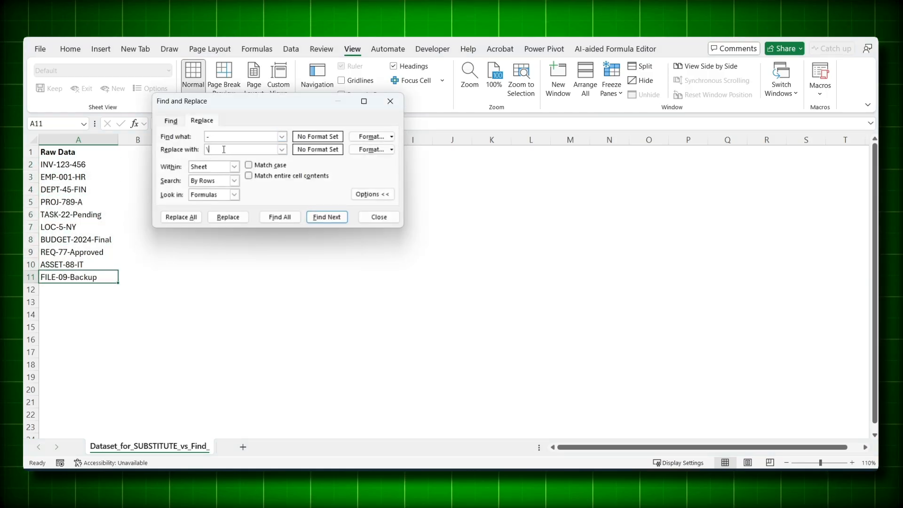
{"action": "left_click", "coordinate": [187, 218]}
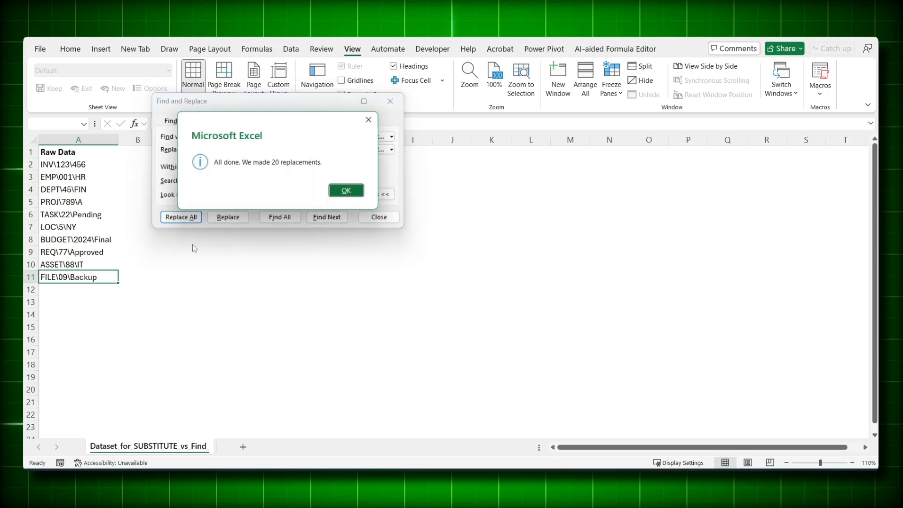
{"action": "left_click", "coordinate": [345, 190]}
{"action": "left_click", "coordinate": [367, 218]}
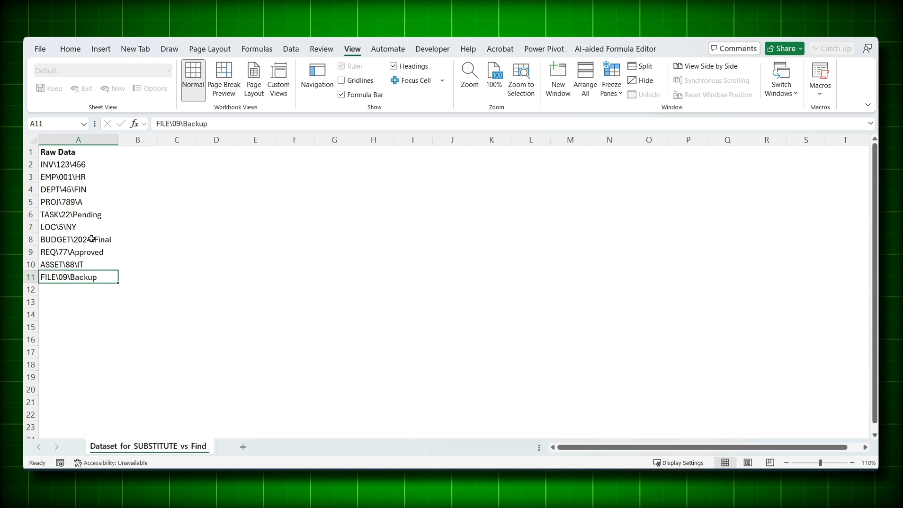
{"action": "key", "text": "ctrl+z"}
Step: Enter =SUBSTITUTE(A2,"-","\",2) in B2 to swap only the second hyphen for a backslash
{"action": "left_click", "coordinate": [134, 166]}
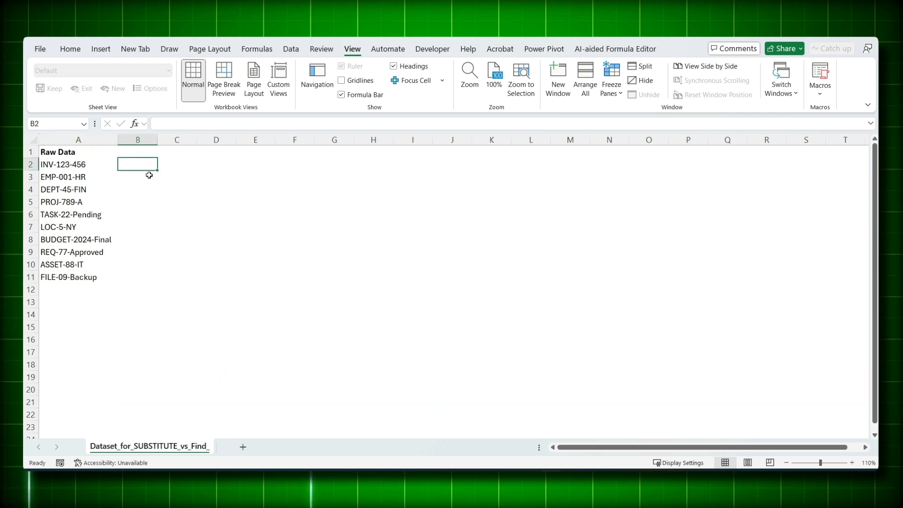
{"action": "type", "text": "=subs"}
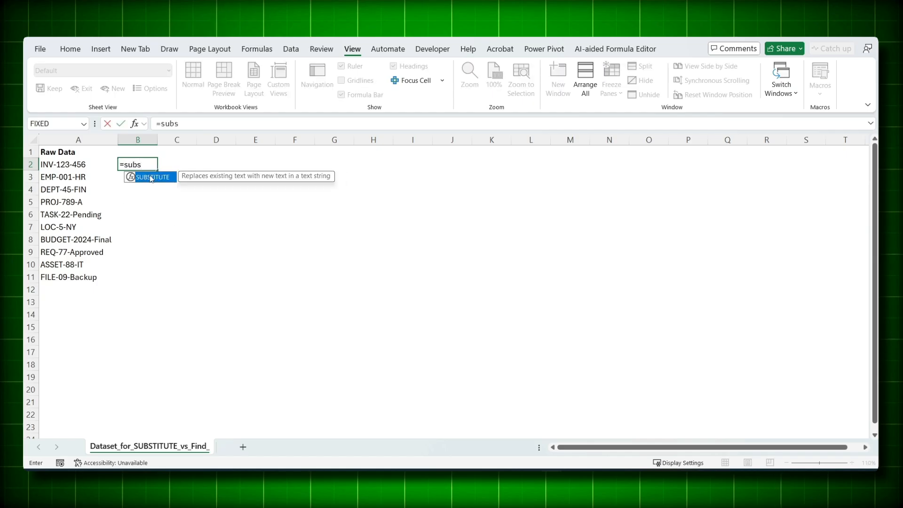
{"action": "double_click", "coordinate": [151, 177]}
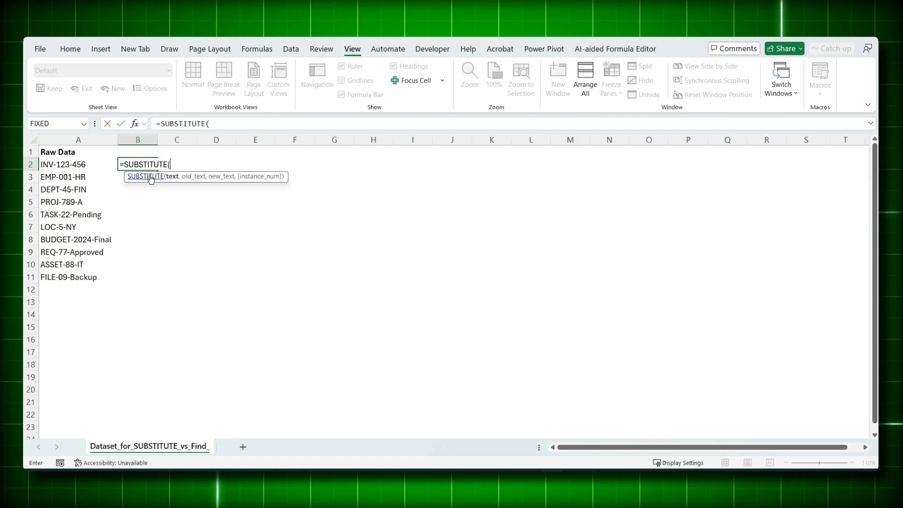
{"action": "left_click", "coordinate": [79, 165]}
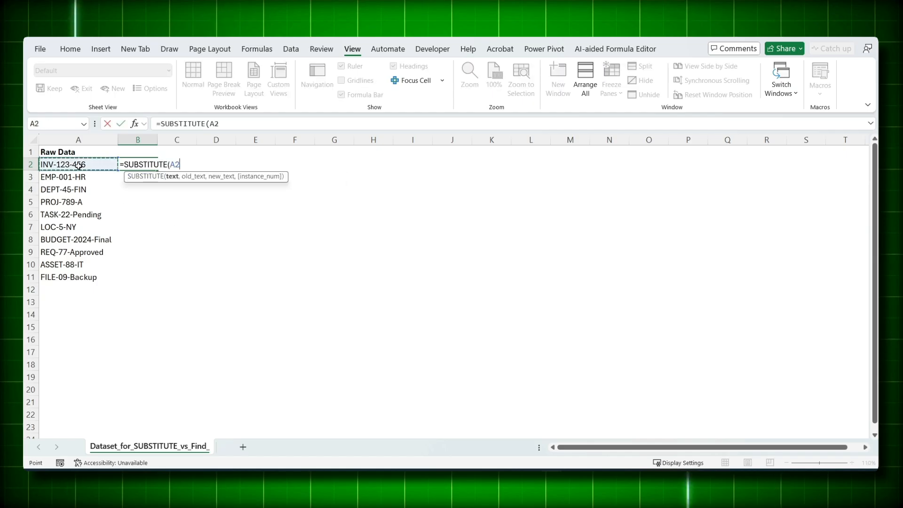
{"action": "type", "text": ","}
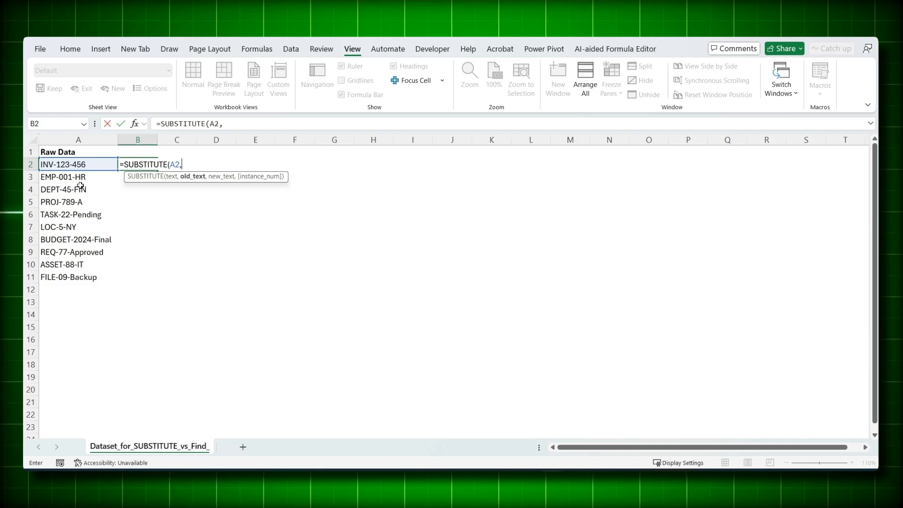
{"action": "type", "text": "\"-\","}
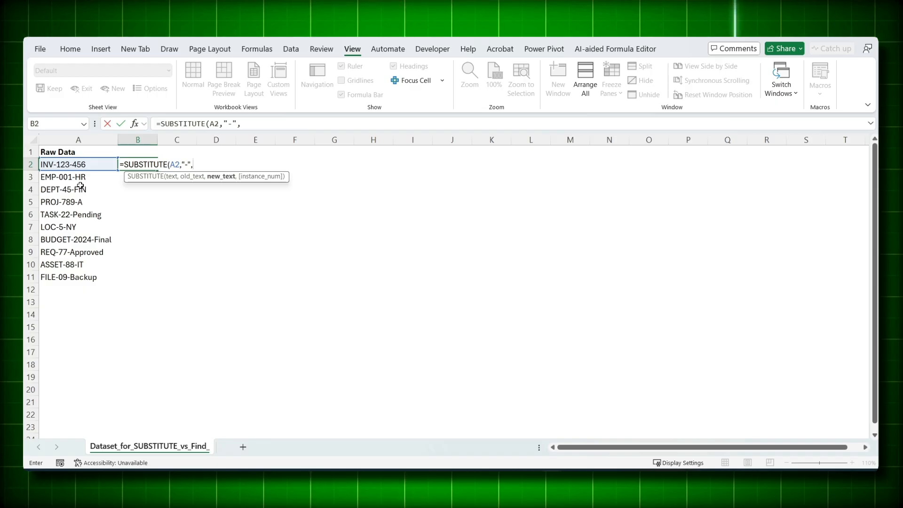
{"action": "type", "text": "\"\\\",2"}
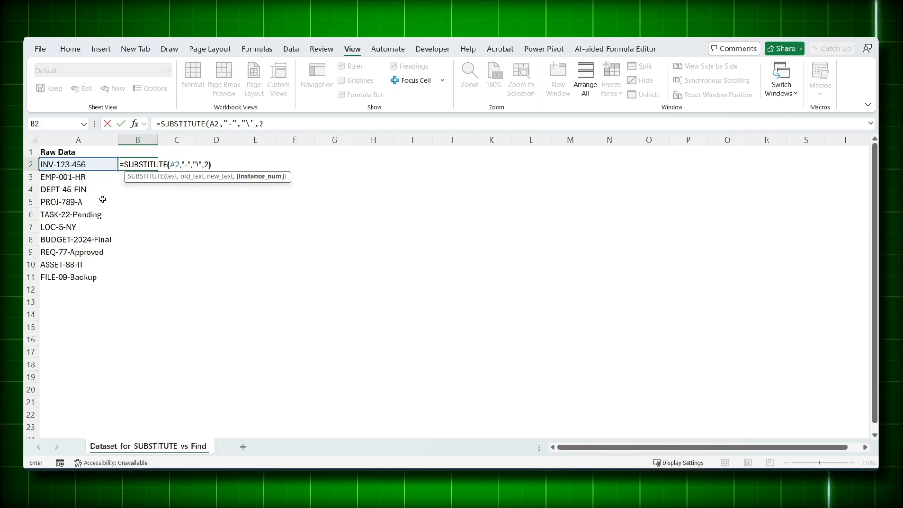
{"action": "key", "text": "Return"}
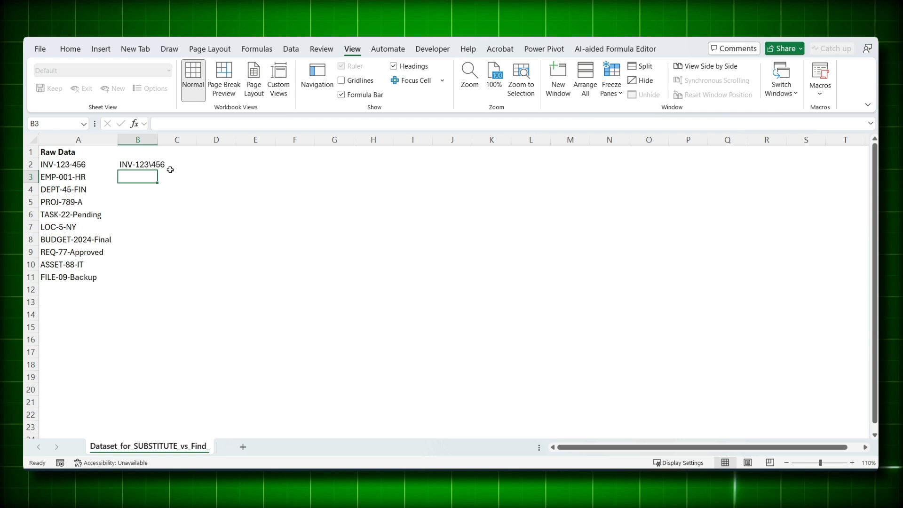
Step: Fill the SUBSTITUTE formula from B2 down to B11 and autofit the column width
{"action": "key", "text": "Up"}
{"action": "double_click", "coordinate": [157, 170]}
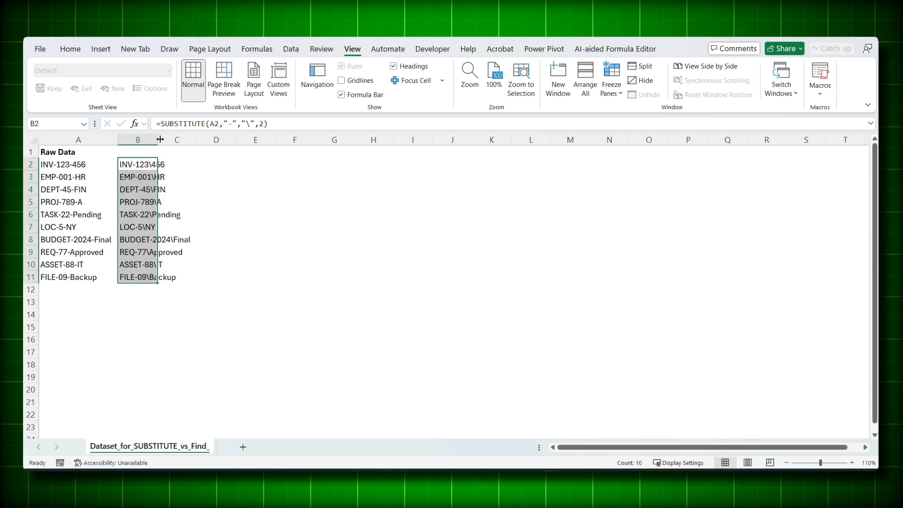
{"action": "key", "text": "alt+h"}
{"action": "key", "text": "o"}
{"action": "key", "text": "i"}
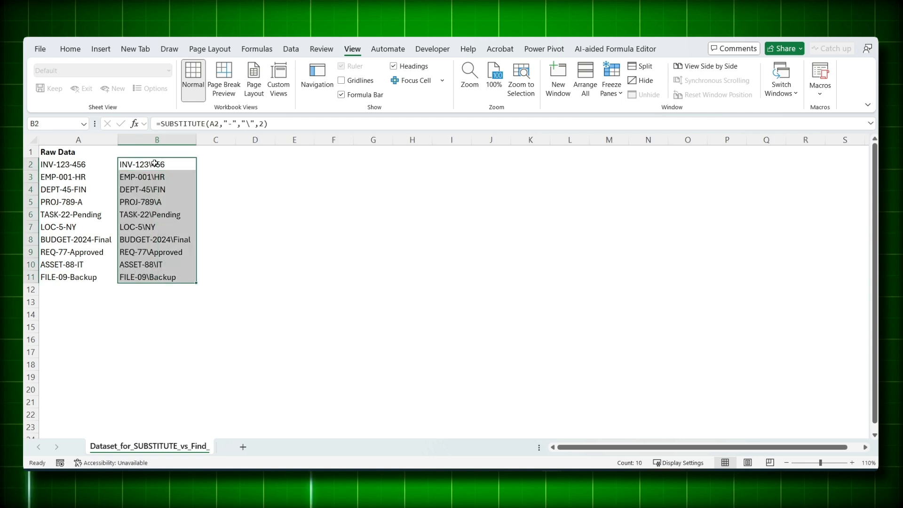